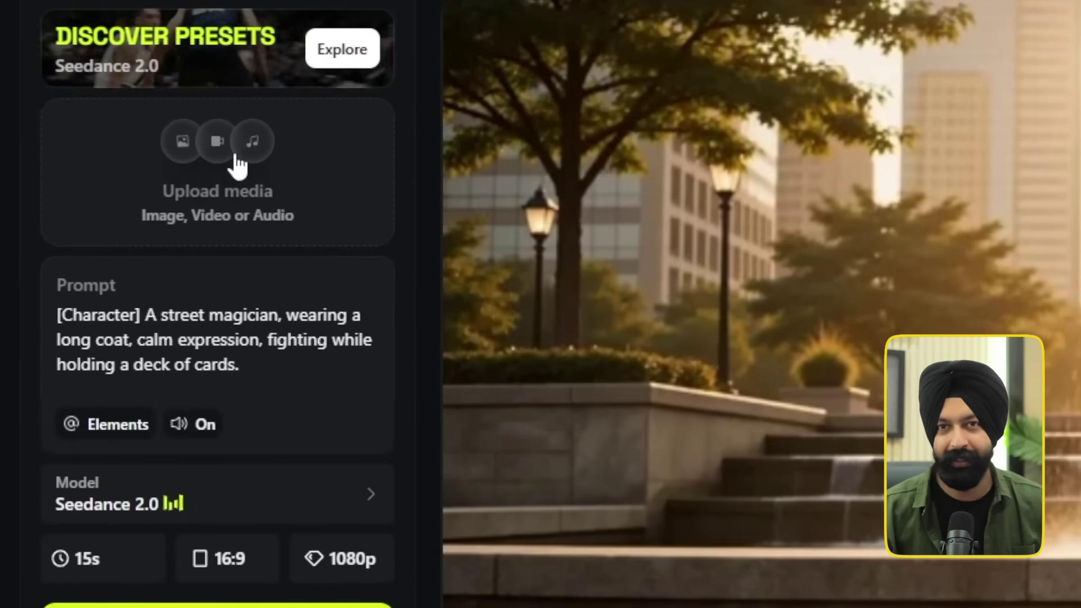
Add the previously uploaded portrait of the bearded man in a dark jacket as the video's reference image.
click(184, 144)
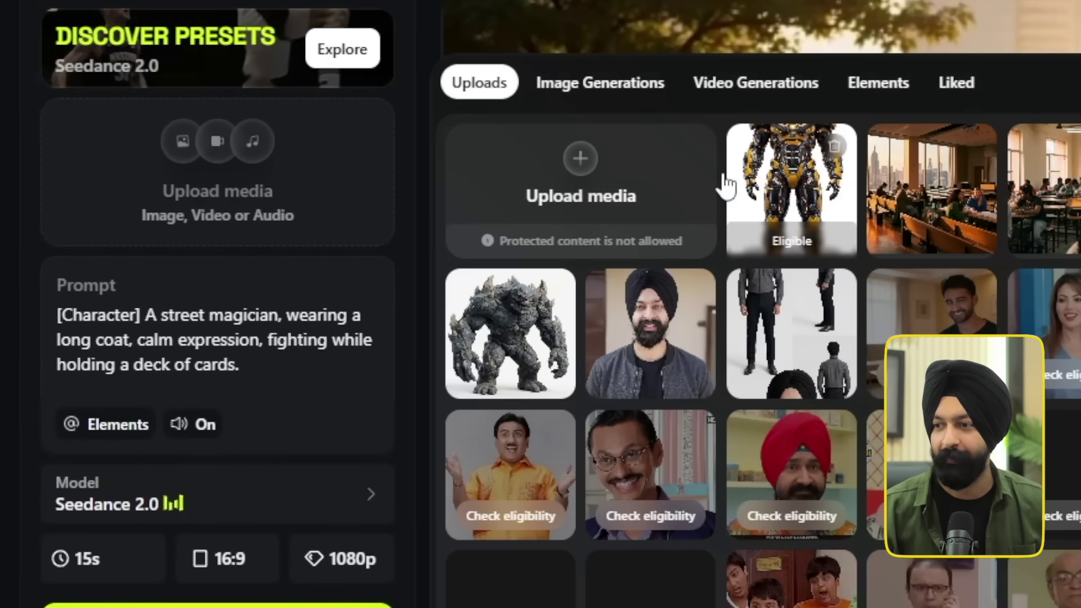
click(578, 164)
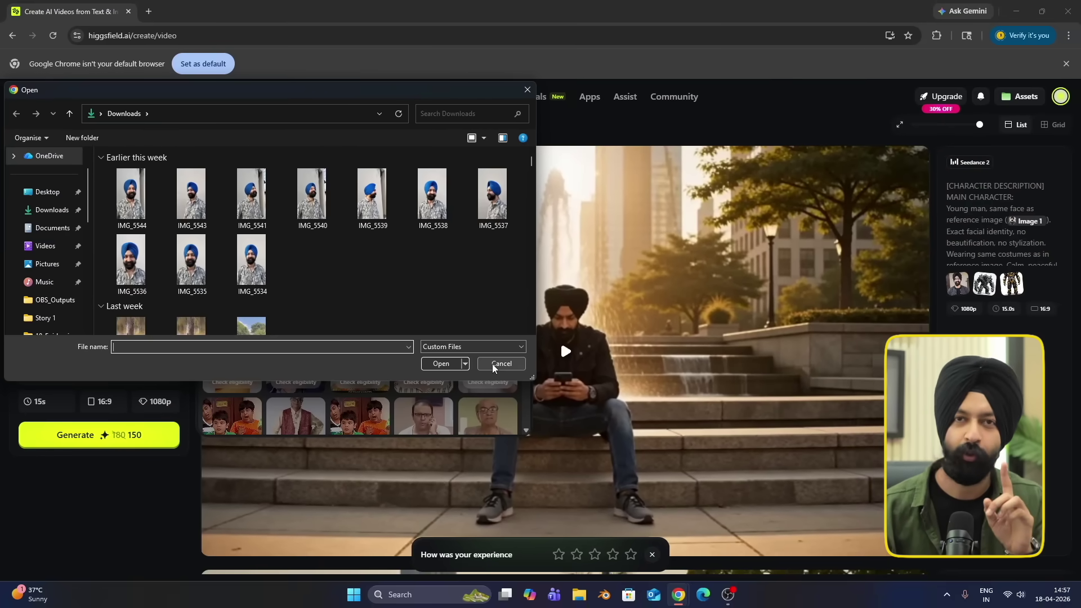
click(495, 364)
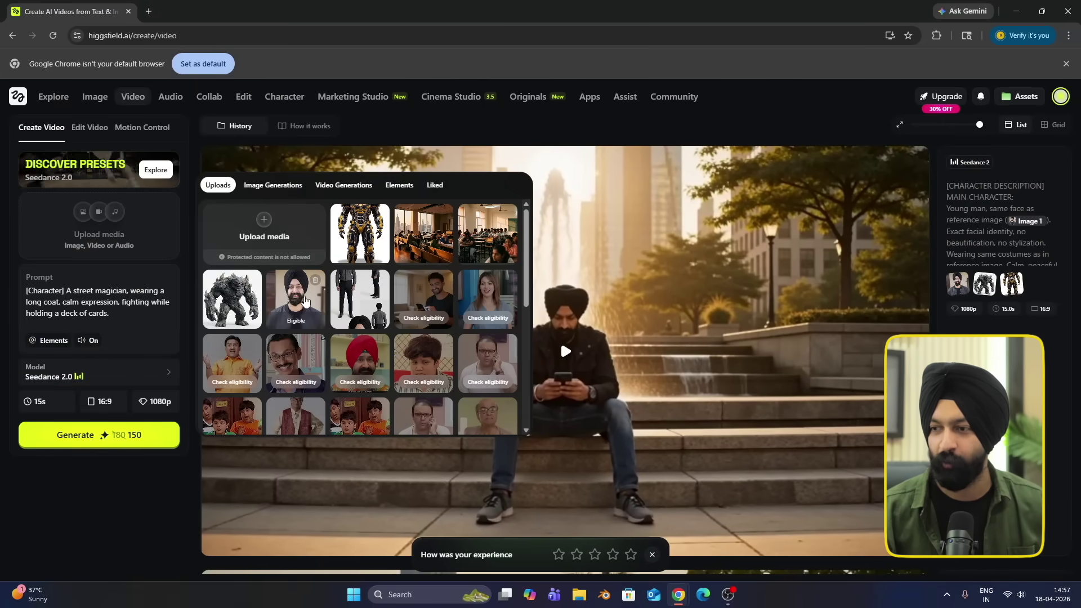
click(297, 299)
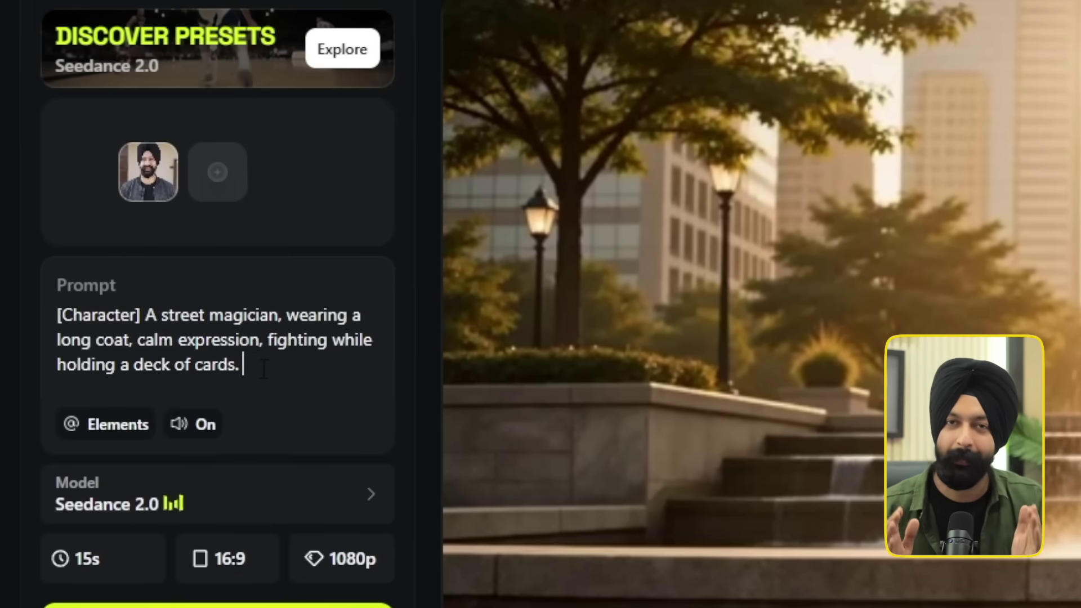
Append "Keep Face Same as Reference Image." to the [Character] description in the prompt.
text(K)
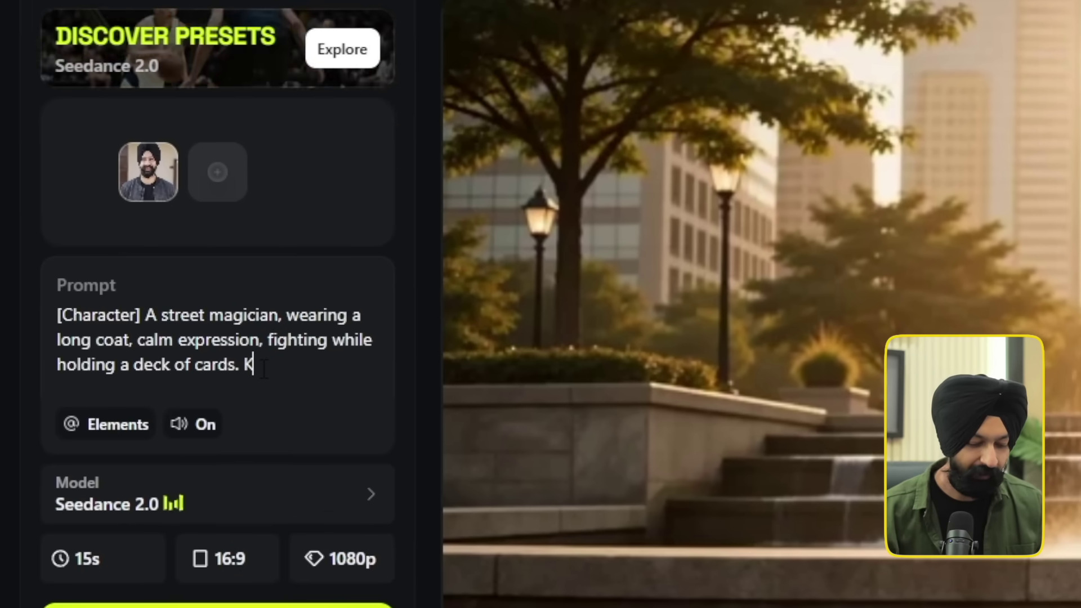
text(eep Face Same as)
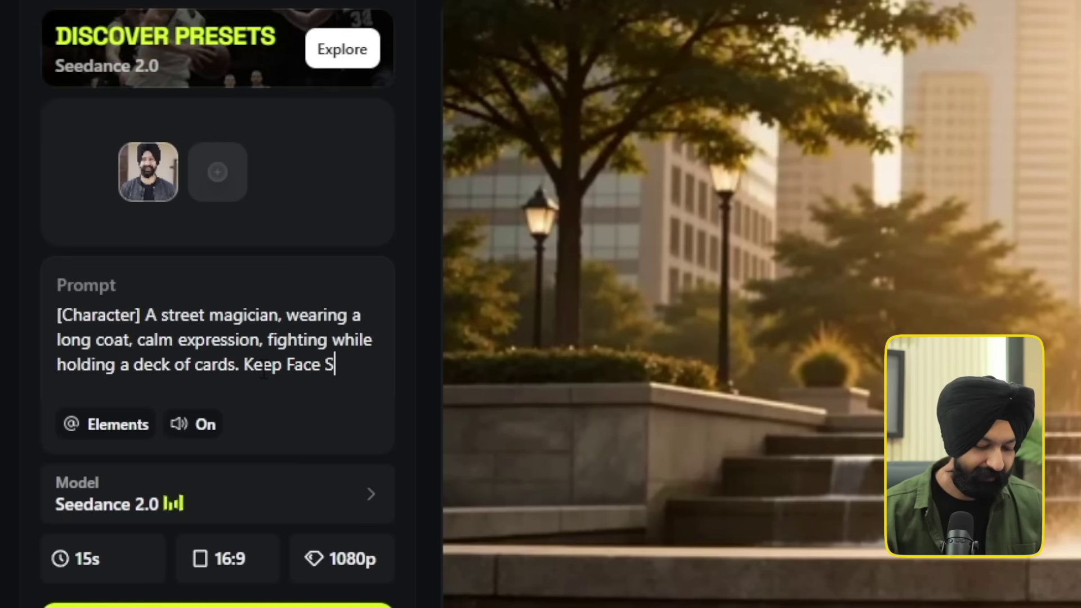
text( Reference Image.)
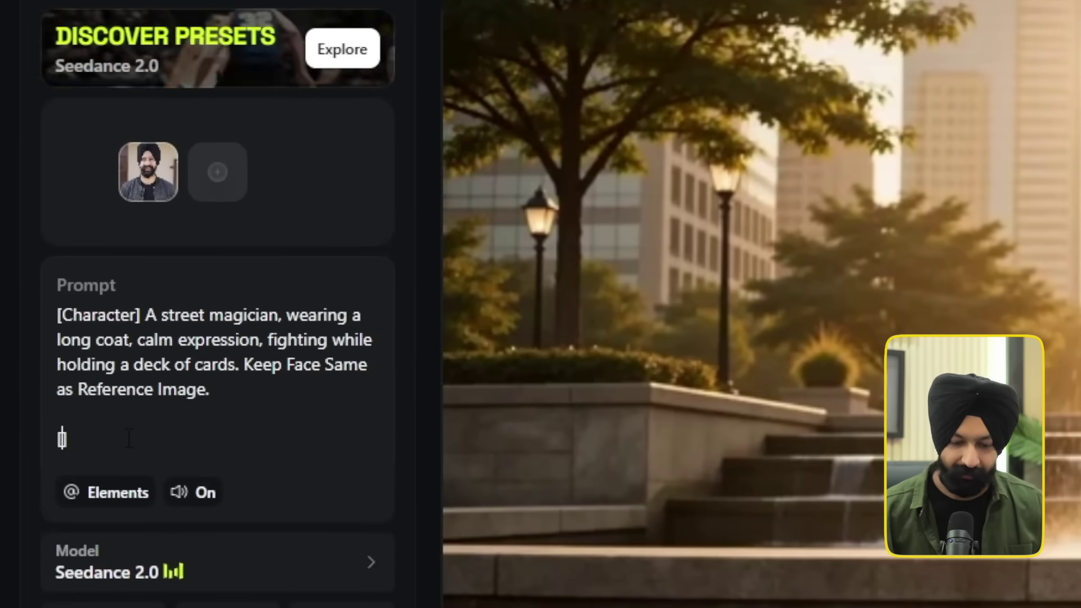
Write the prompt section "[Place] Rainy night street, neon lights reflecting on wet road, light fog, cinematic glow.".
text(Place])
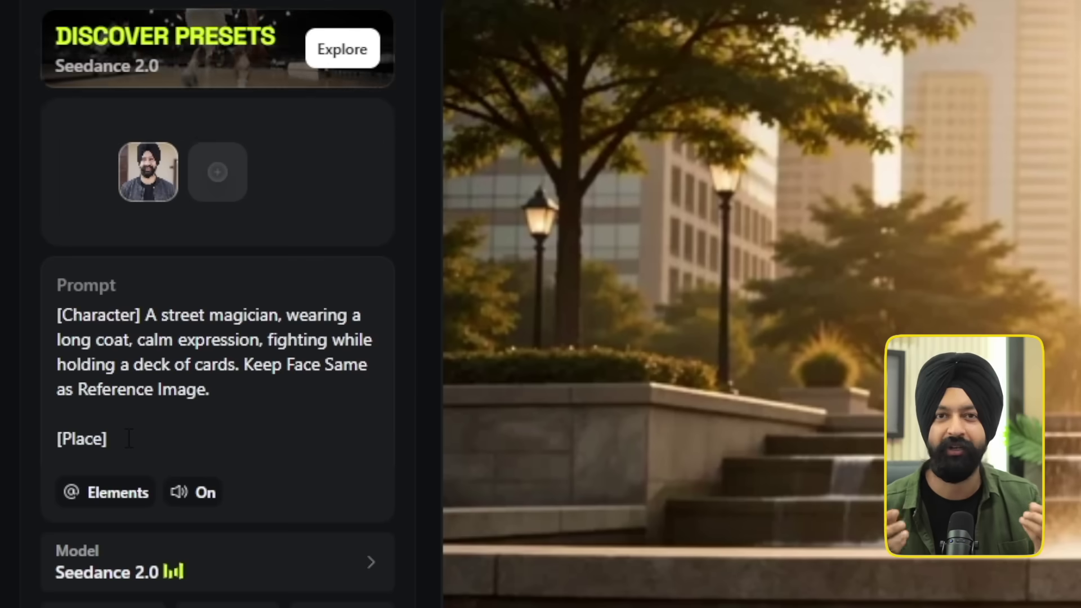
text( Rainy)
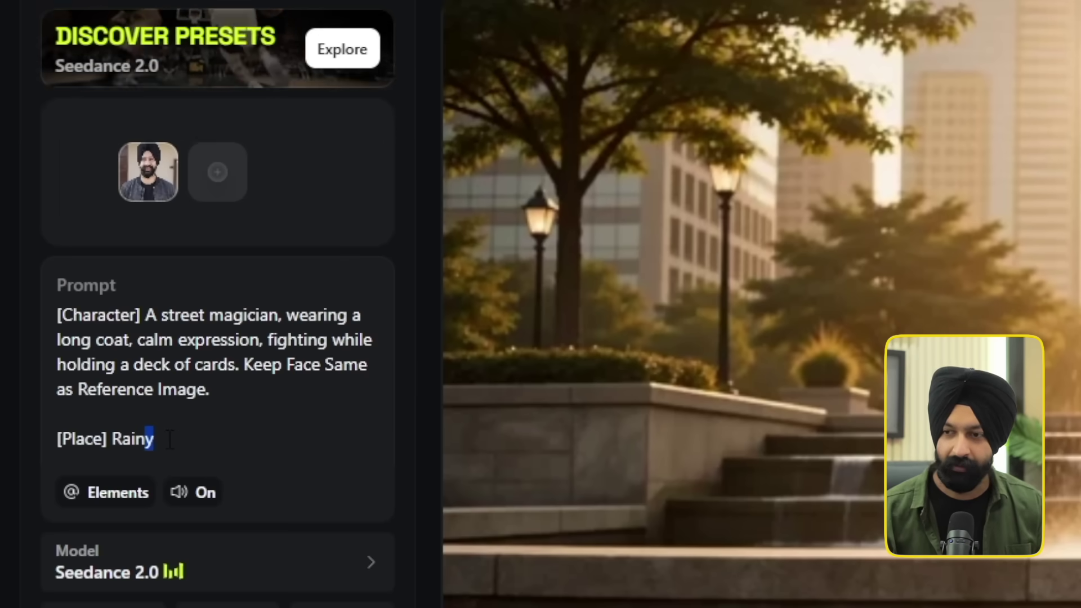
text( night stre)
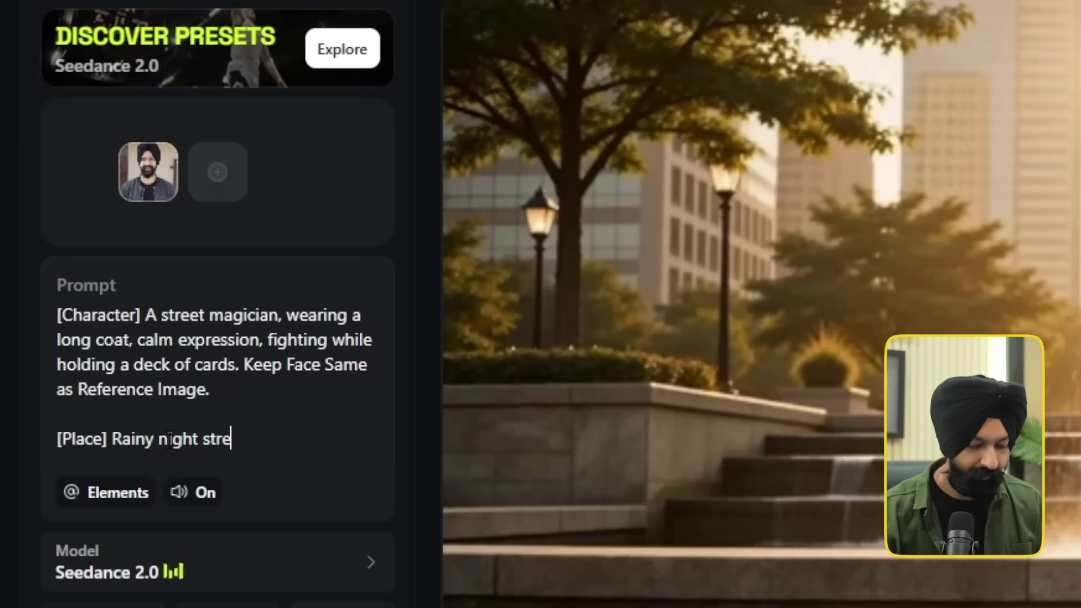
text(et, neon lights reflecting on wet road, light fog, cinematic glow.)
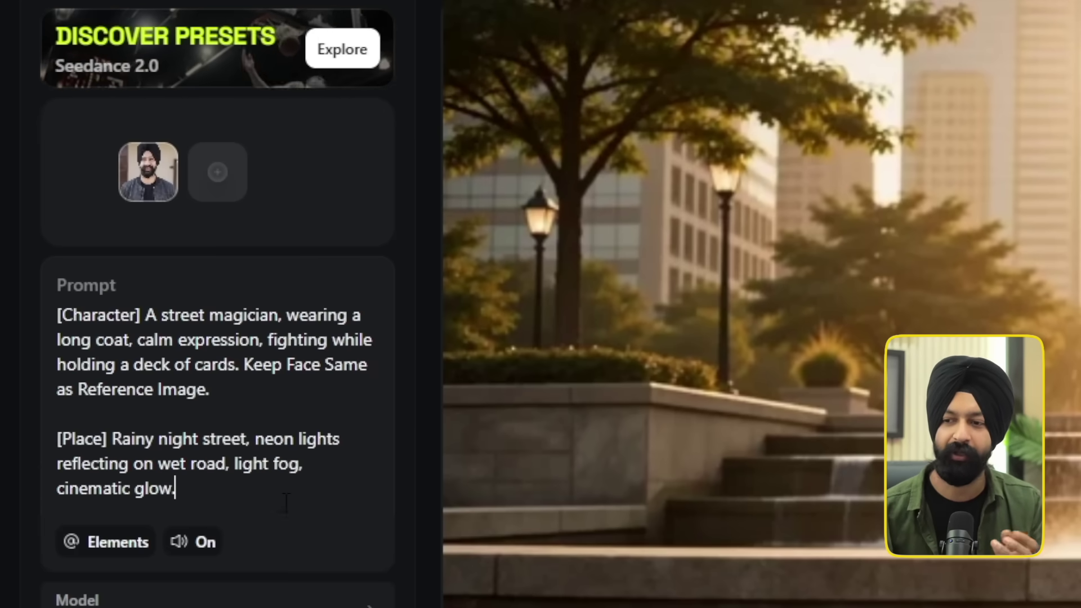
Add a [Camera] section reading "Smooth tracking camera, slow motion during during key moments", followed by a [Story] heading.
key(Return)
key(Return)
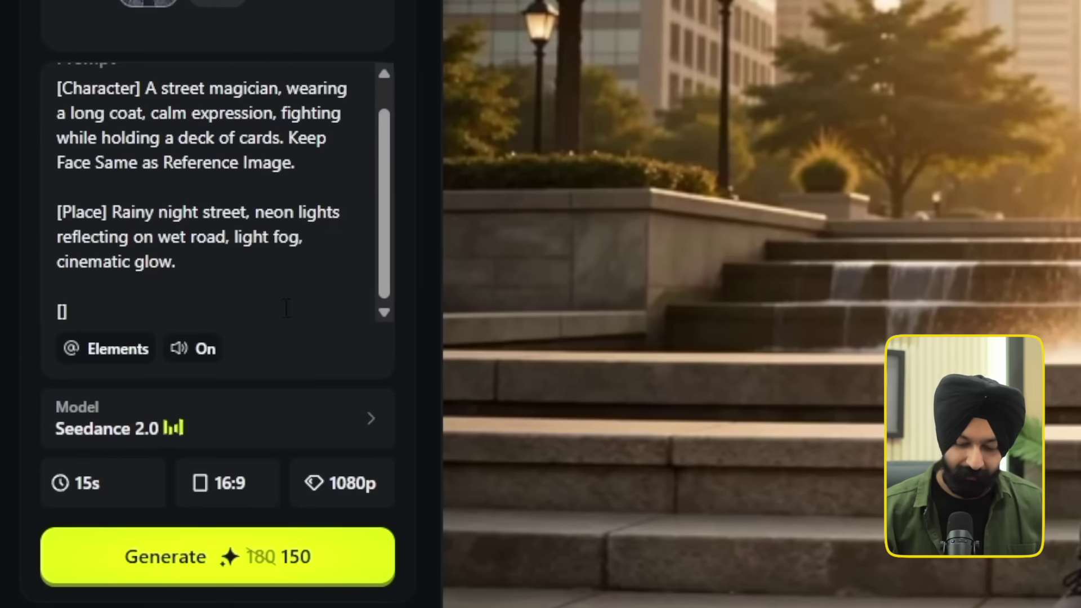
text([Camera])
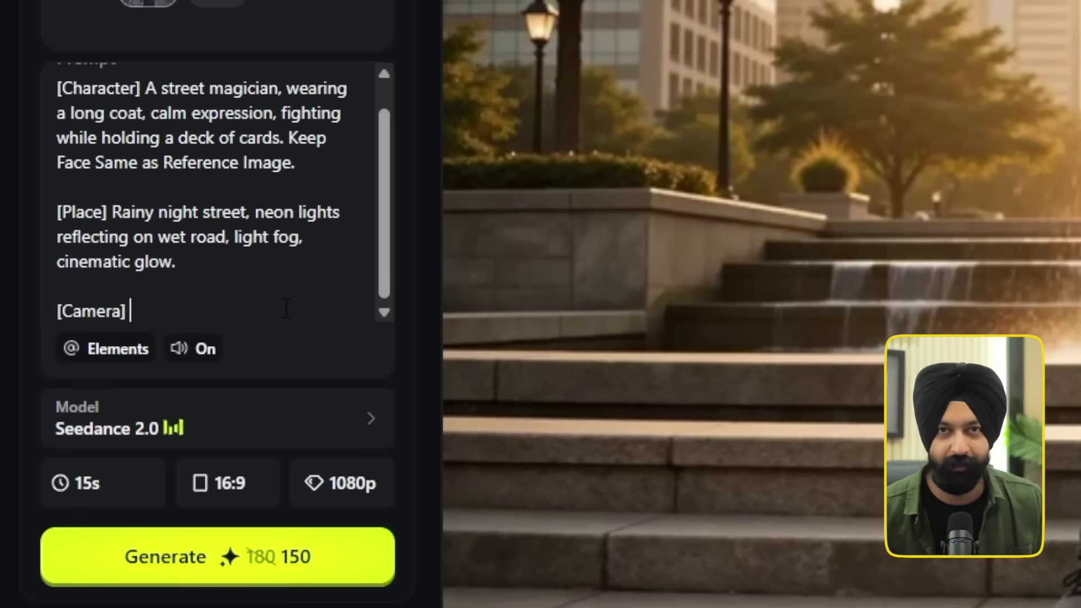
key(Return)
text(Smooth tra)
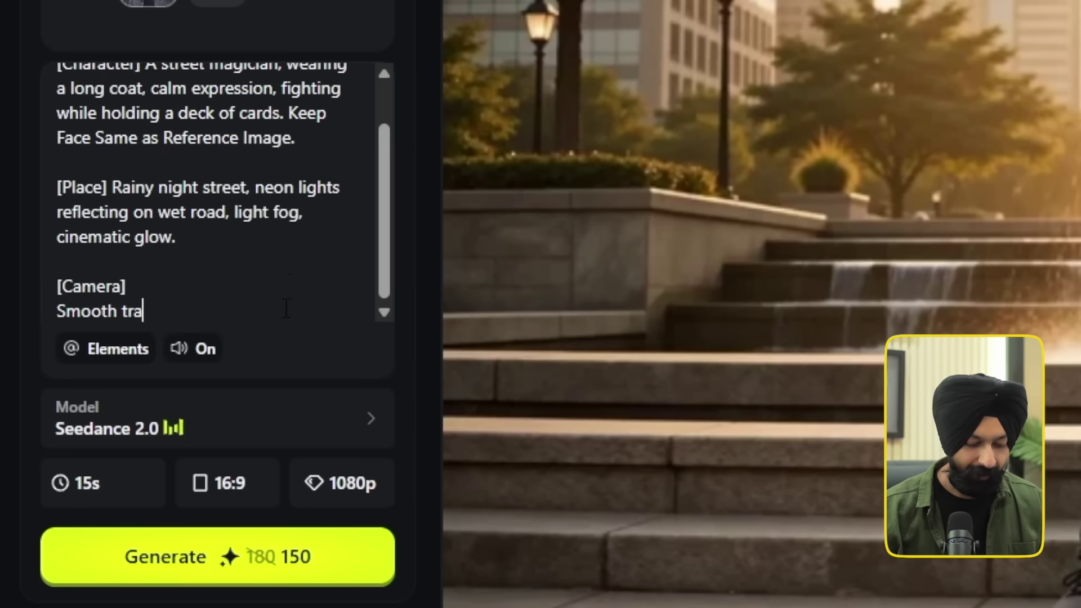
text(cking camera, slow motion during during key moments)
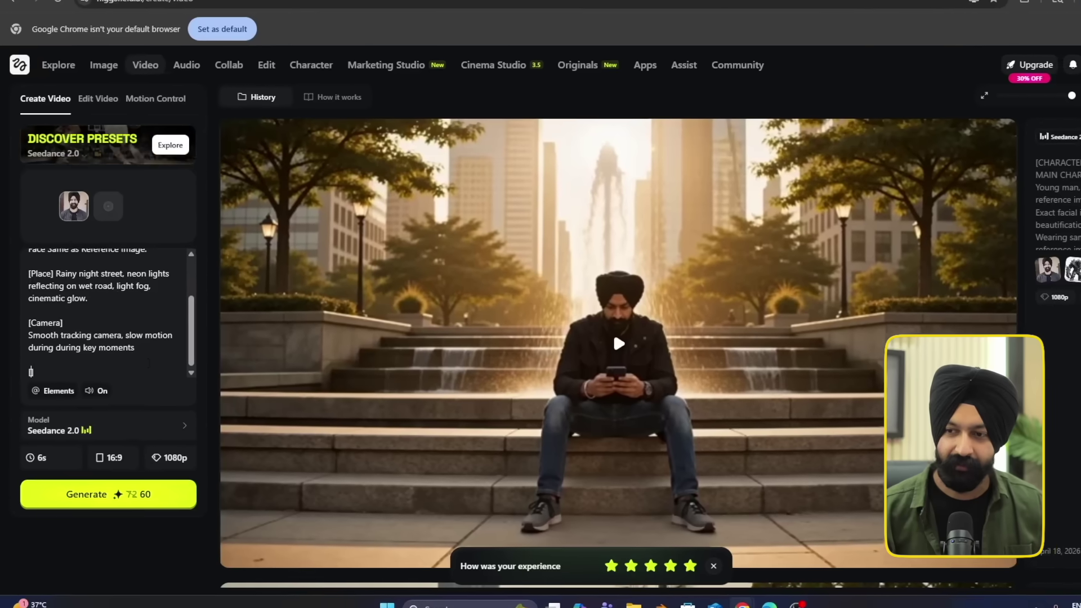
text(Story)
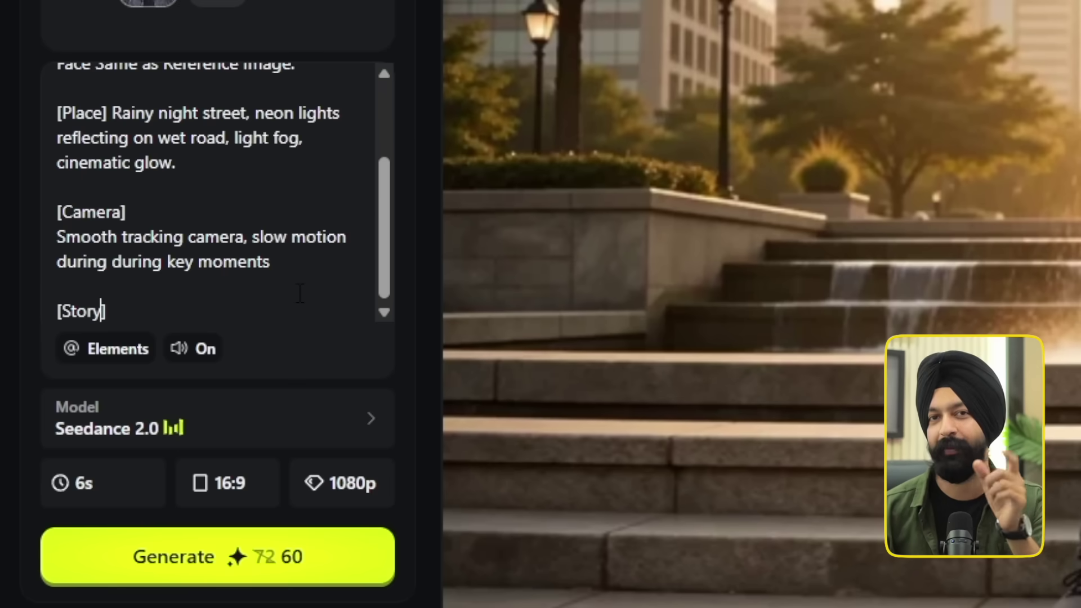
Set the video duration to 15s and return to the end of the [Story] heading in the prompt.
click(107, 500)
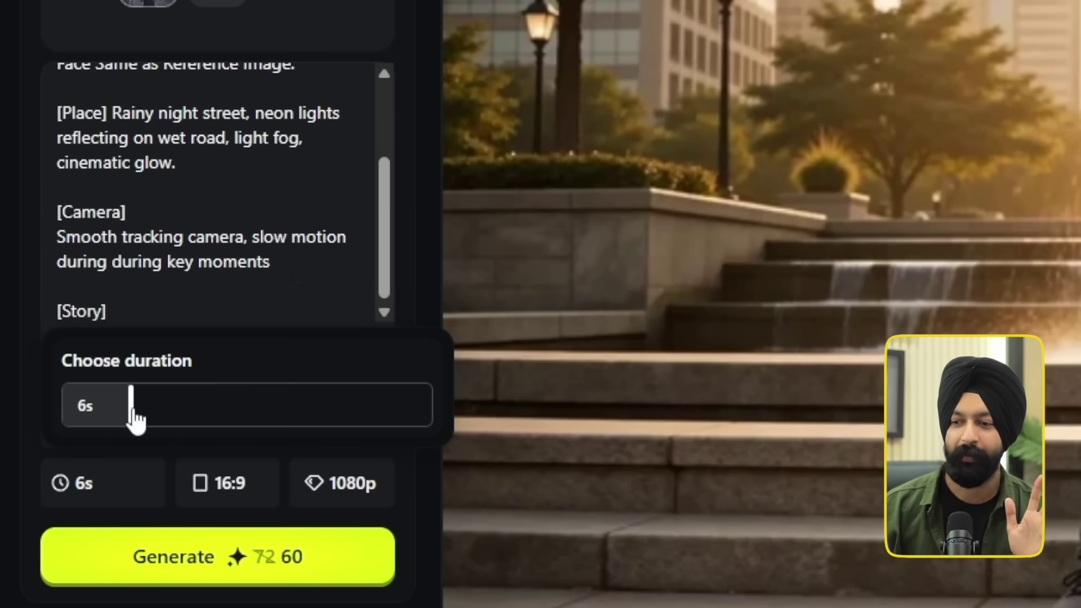
drag(133, 418, 431, 427)
click(164, 299)
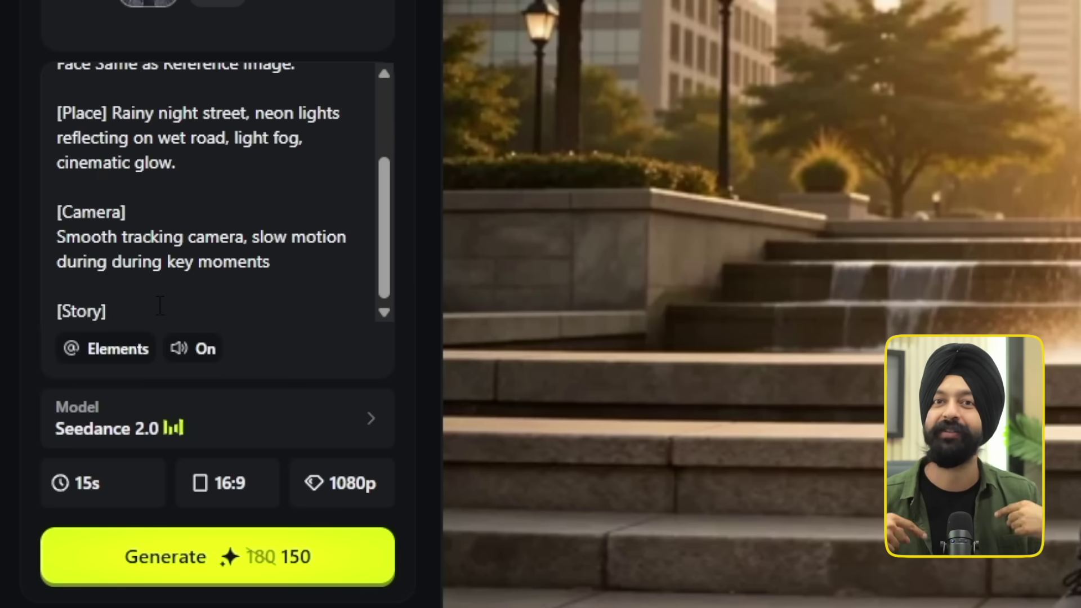
Under [Story], write "(0-3s) Standing under streetlight, shuffling cards", "(3-6s) Attacker rushes in" and "(6-9s) Dodges while flpping cards mid-air".
key(Return)
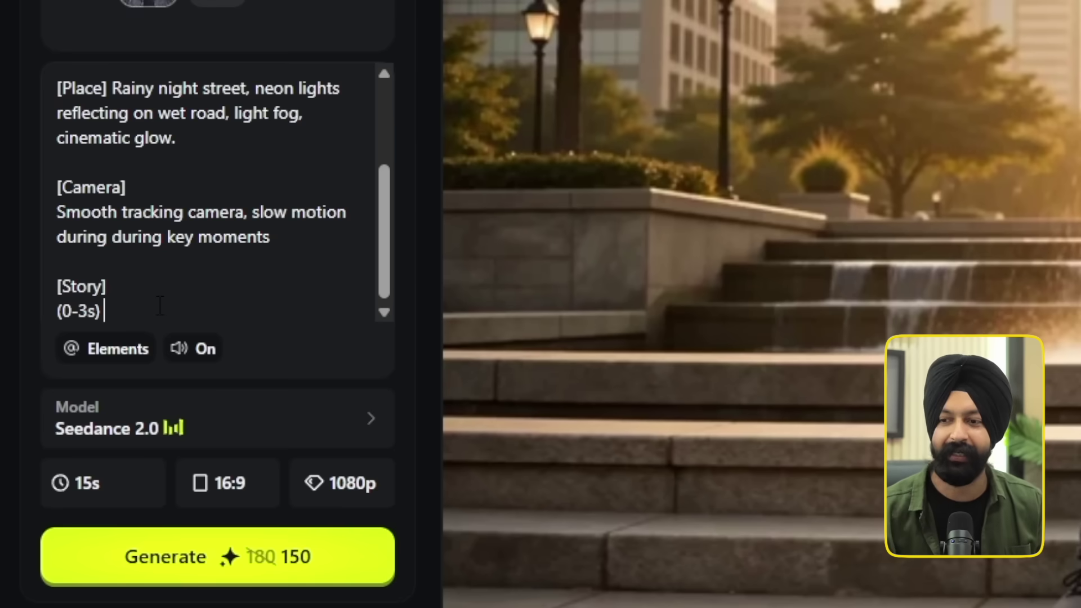
text(Standing under street)
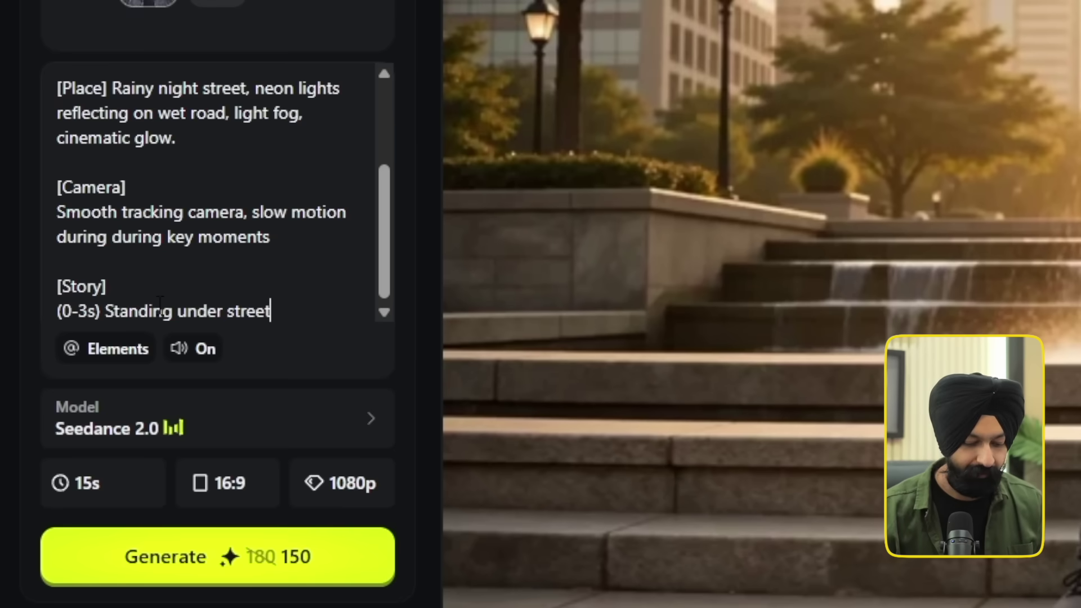
text(light, shuffling card)
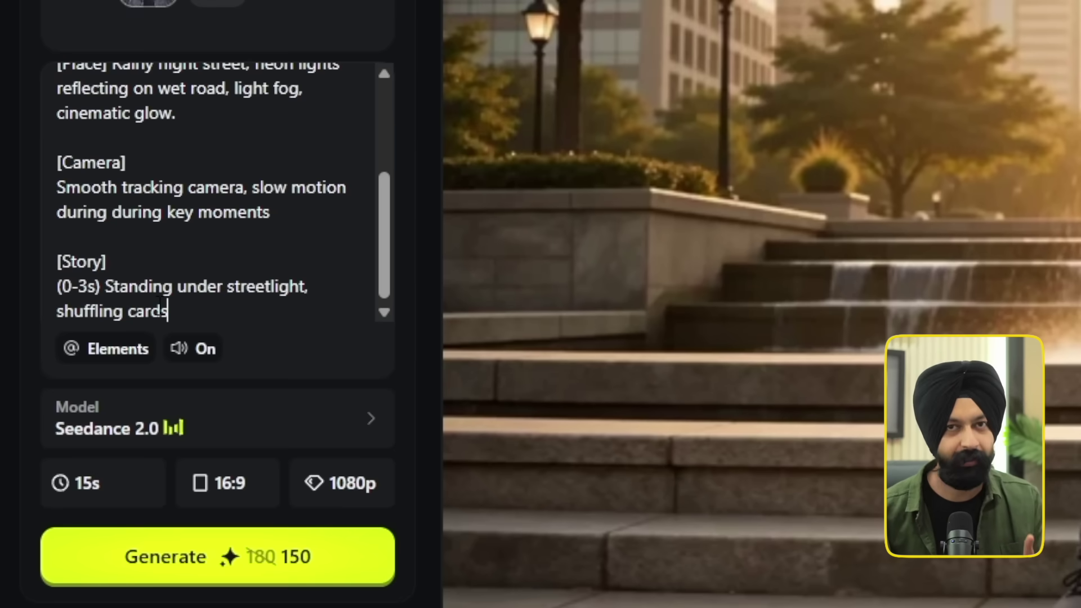
text(s)
key(Return)
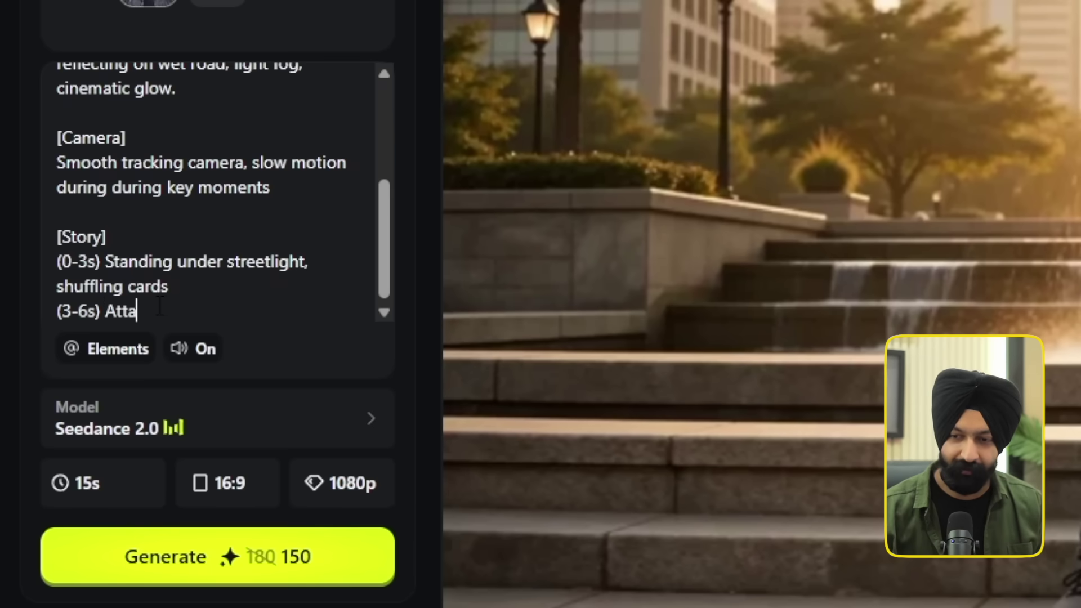
text(cker rushes in)
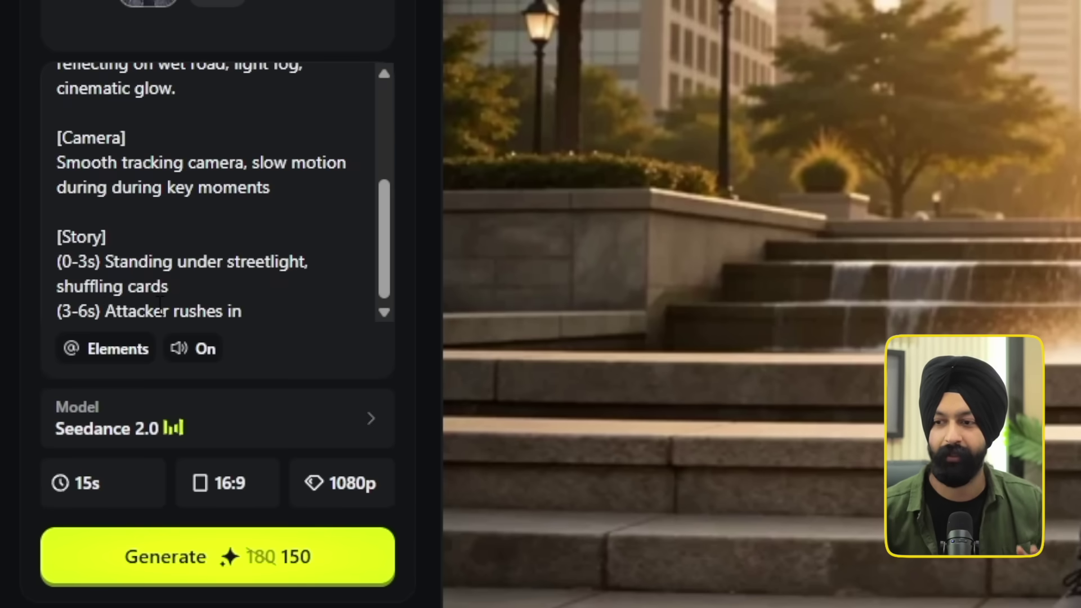
key(Return)
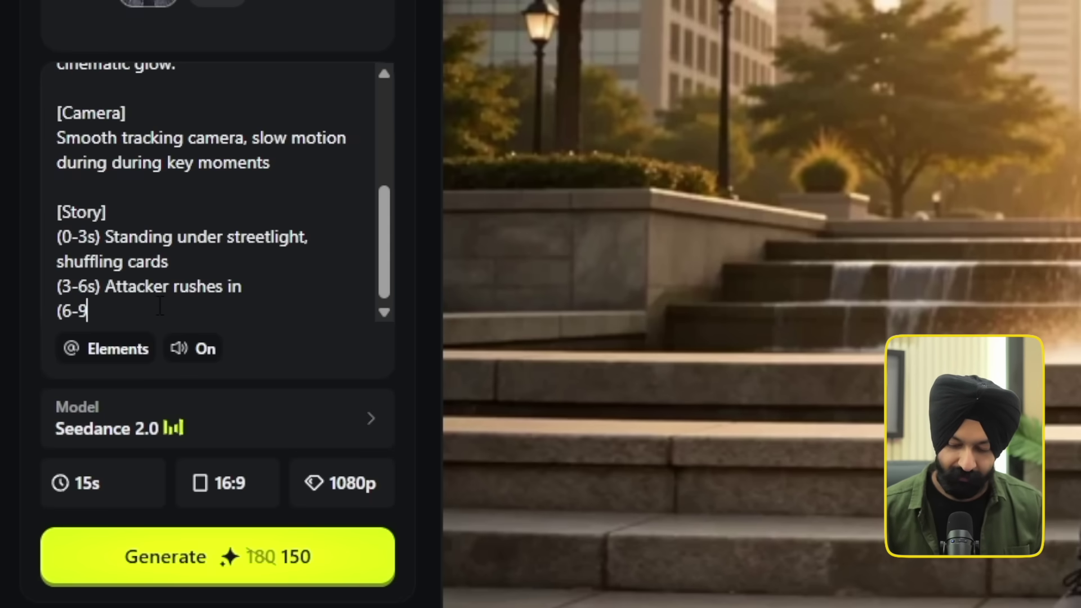
text((6-9s) Dodges while flpping cards mid-air)
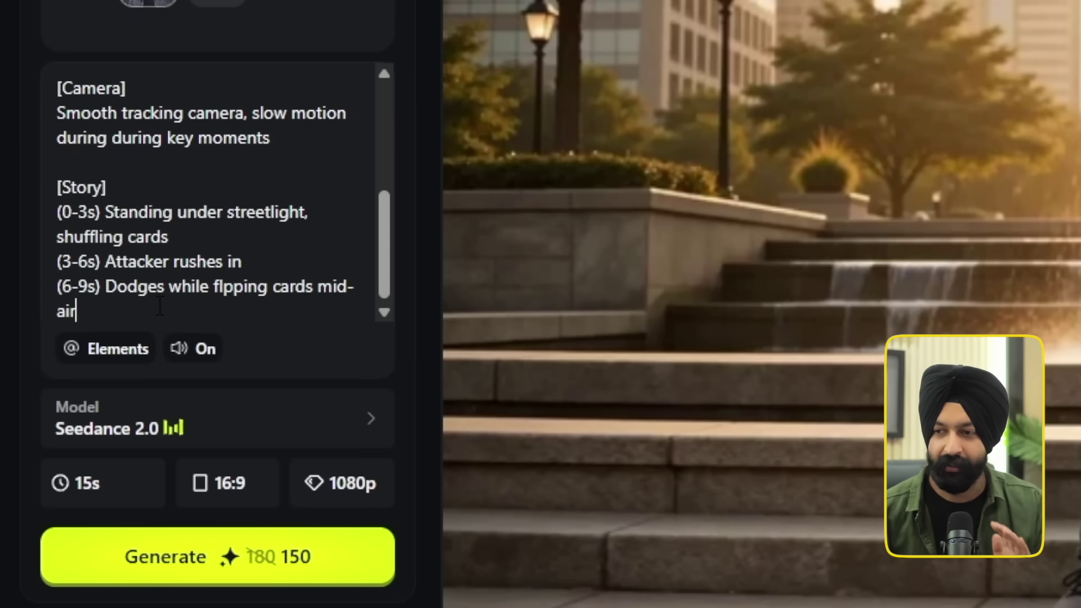
Add story lines "(9–12s) Uses movement to counter smoothly" and "(12–15s) Final pose, cards falling in slow motion", plus a [Rules] heading.
key(Return)
text((9–12s) Uses movement to counter smoothly)
key(Return)
text((12–15s) Final pose, cards falling in slow motion)
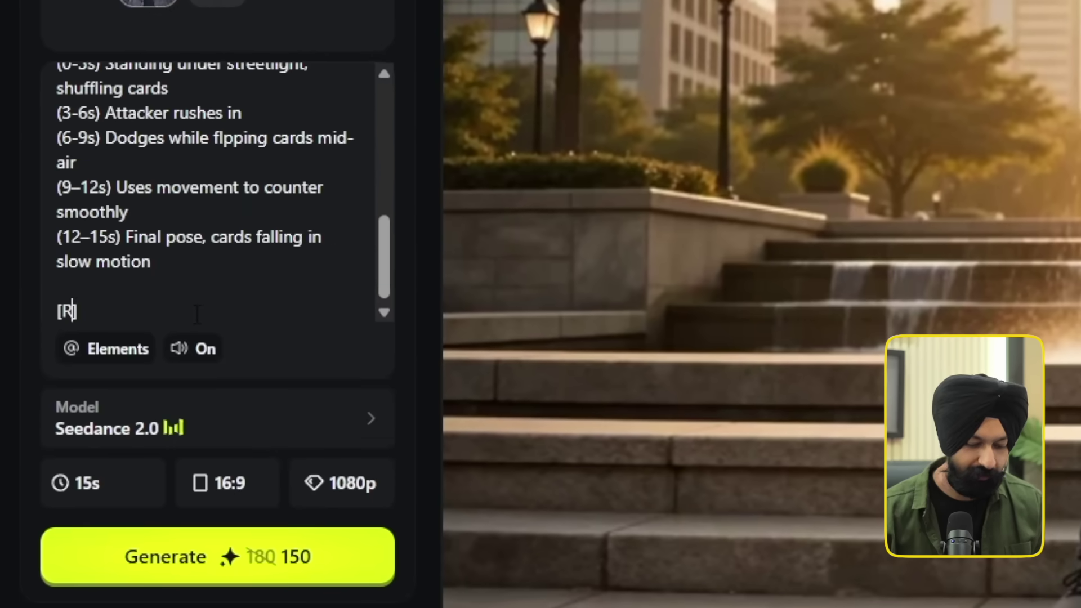
text(Rules])
key(Return)
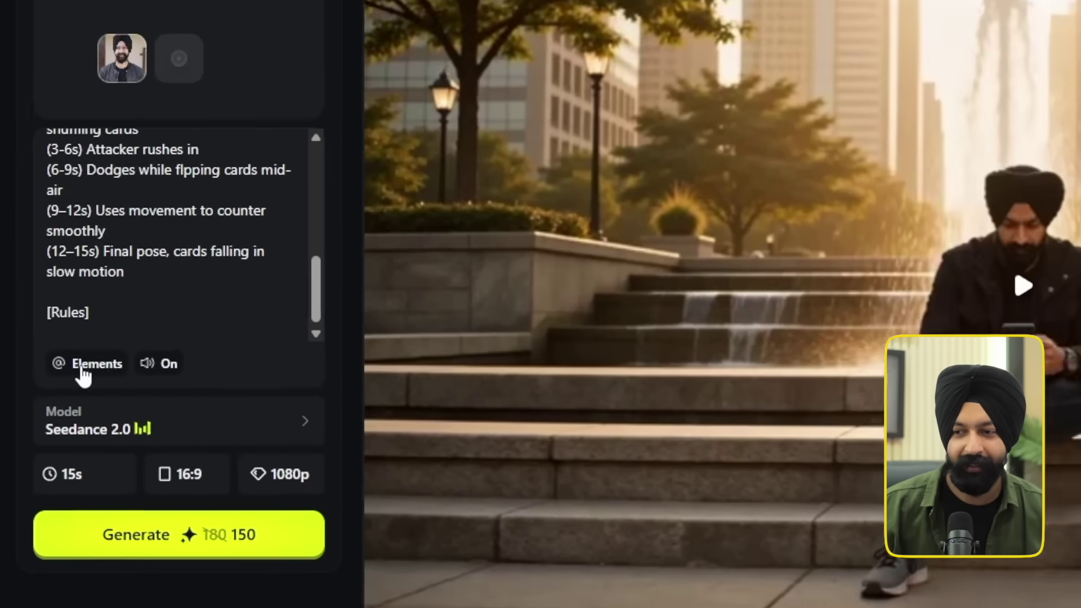
Start a new element and try to add photos IMG_5540, IMG_5541, IMG_5543 and IMG_5544 from the Downloads folder in File Explorer.
click(101, 350)
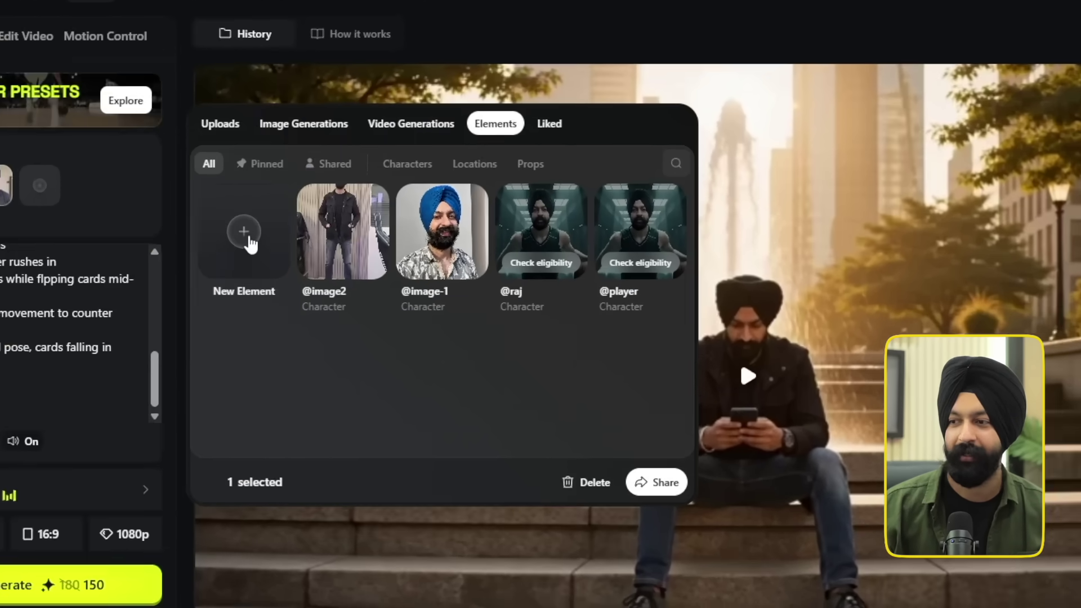
click(233, 256)
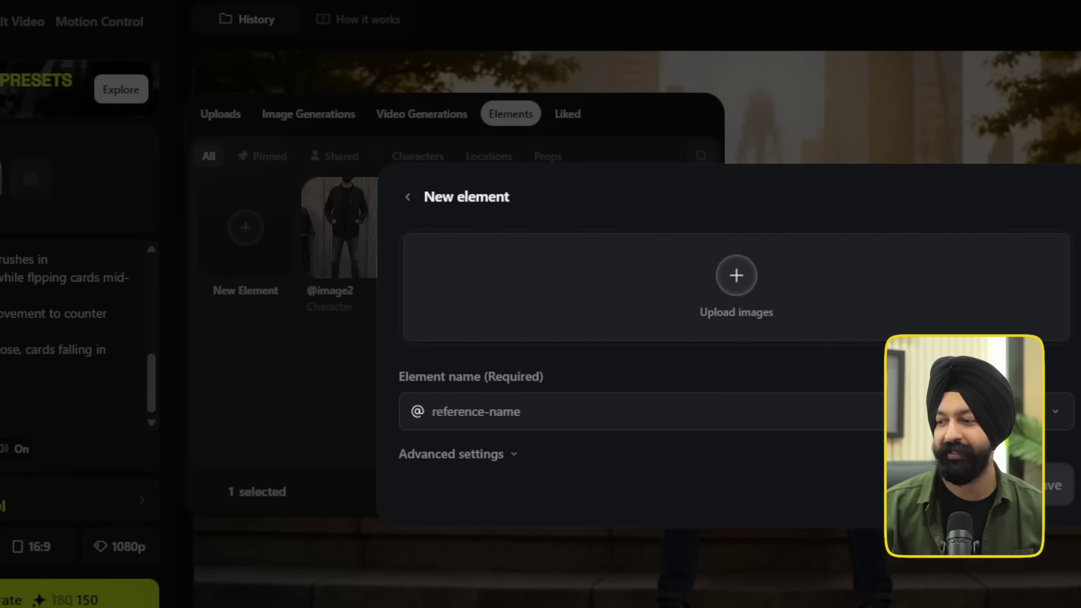
key(super+e)
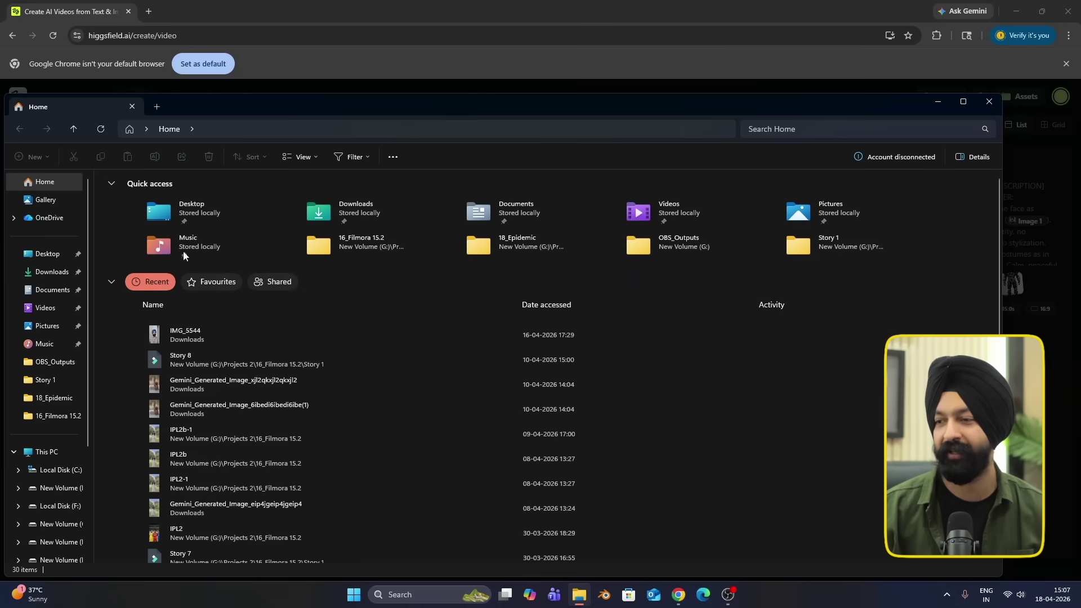
click(1, 255)
drag(750, 225, 112, 219)
click(299, 219)
ctrl+click(256, 218)
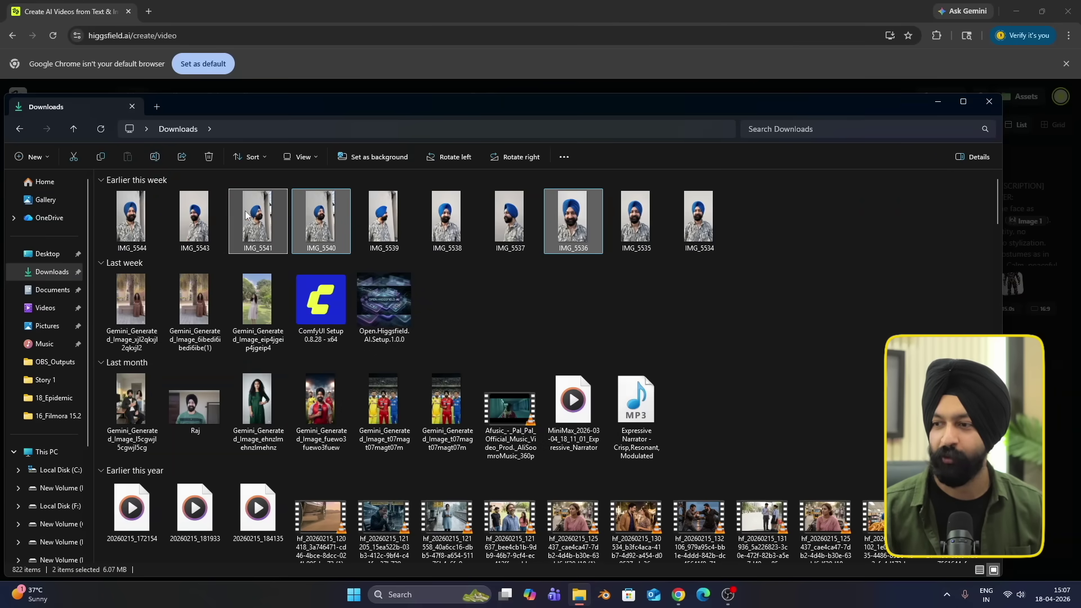
ctrl+click(195, 215)
ctrl+click(132, 217)
drag(247, 106, 934, 359)
drag(870, 472, 566, 295)
Check the element's reference images, name the element image2, set its category to Character and save it.
drag(441, 283, 571, 277)
drag(574, 280, 381, 283)
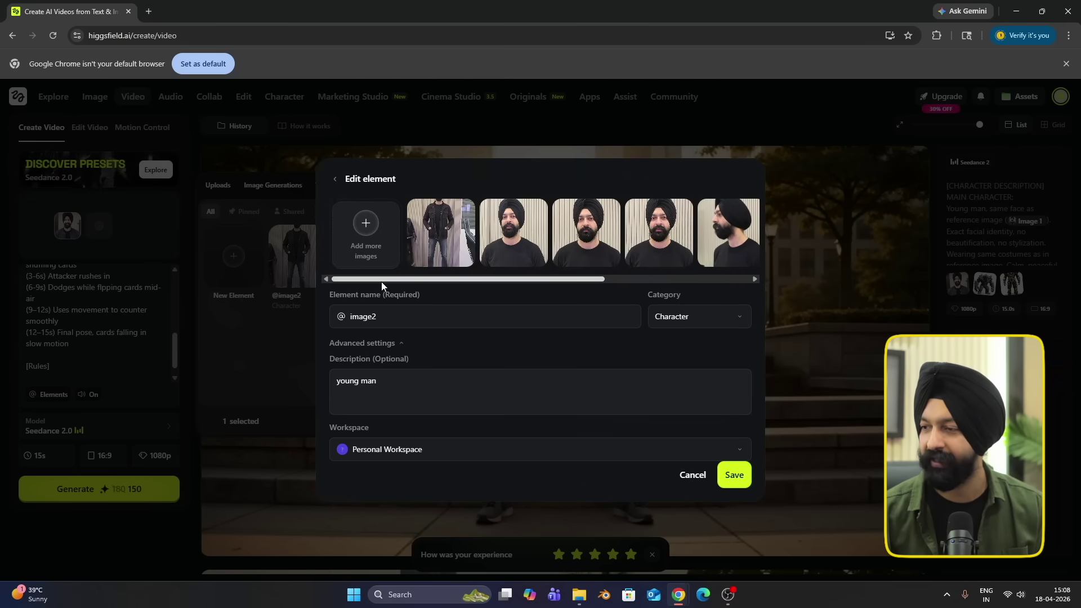
double_click(394, 317)
key(BackSpace)
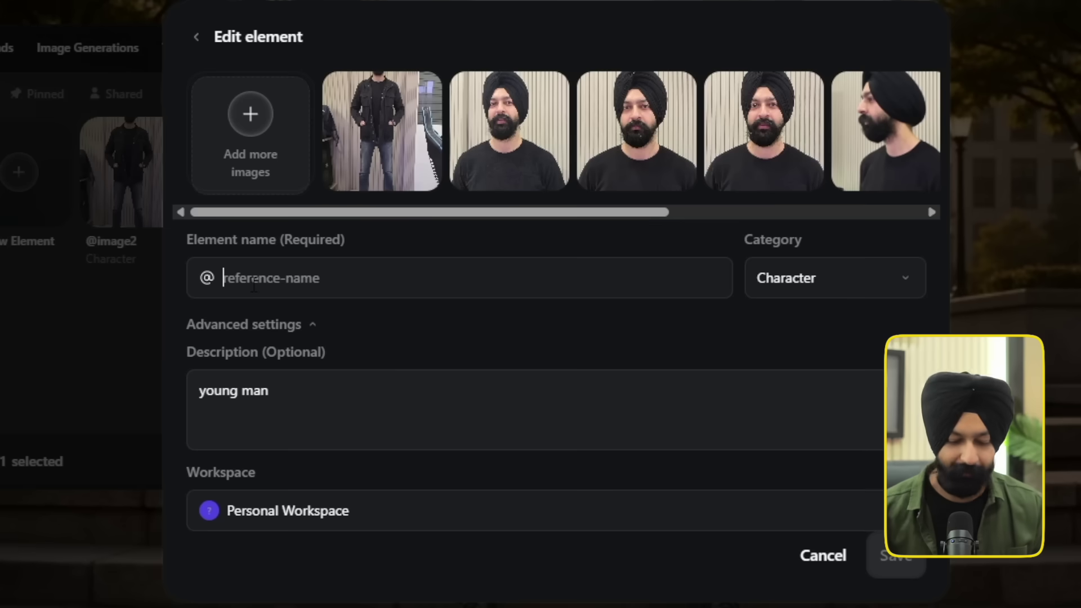
text(image2)
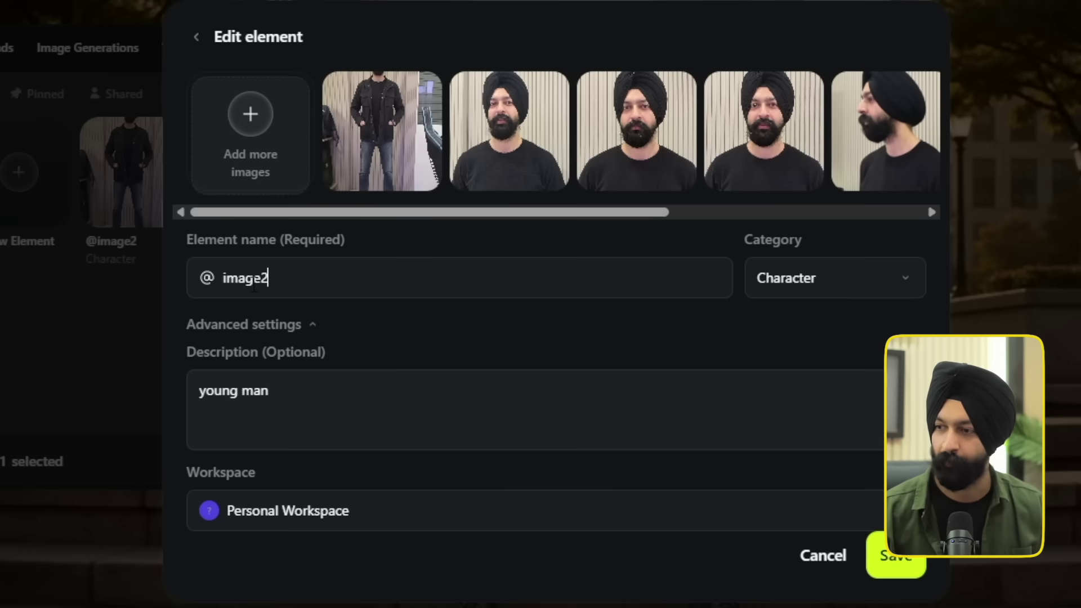
click(831, 280)
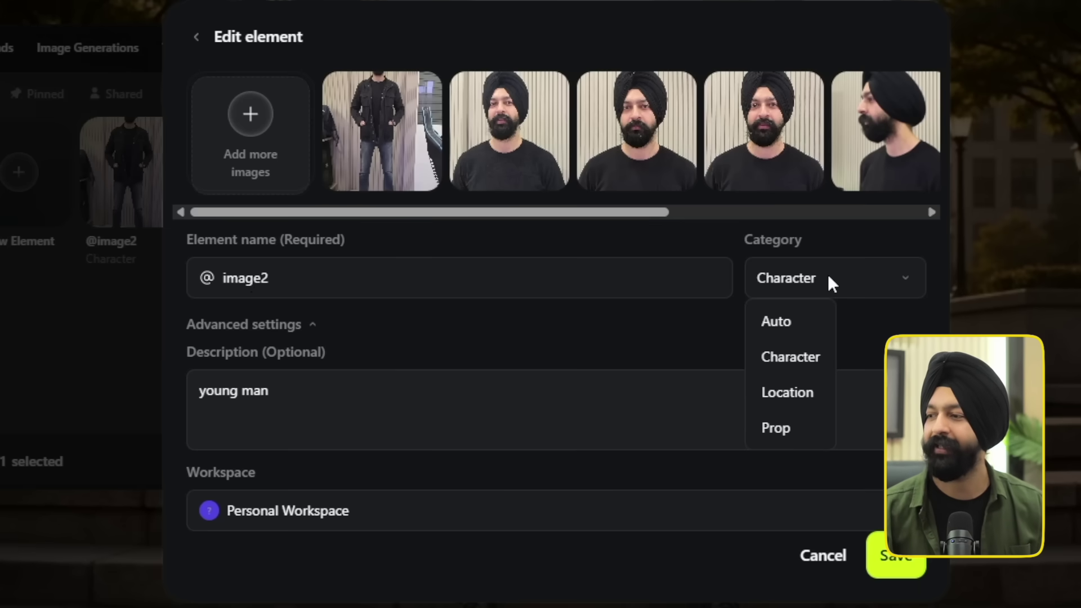
click(793, 359)
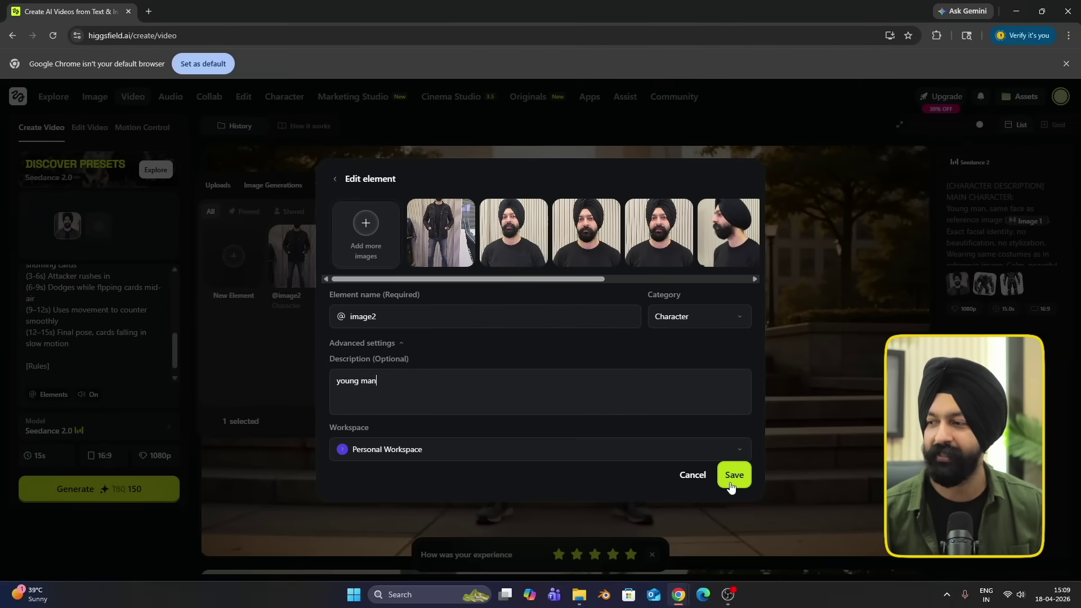
click(732, 476)
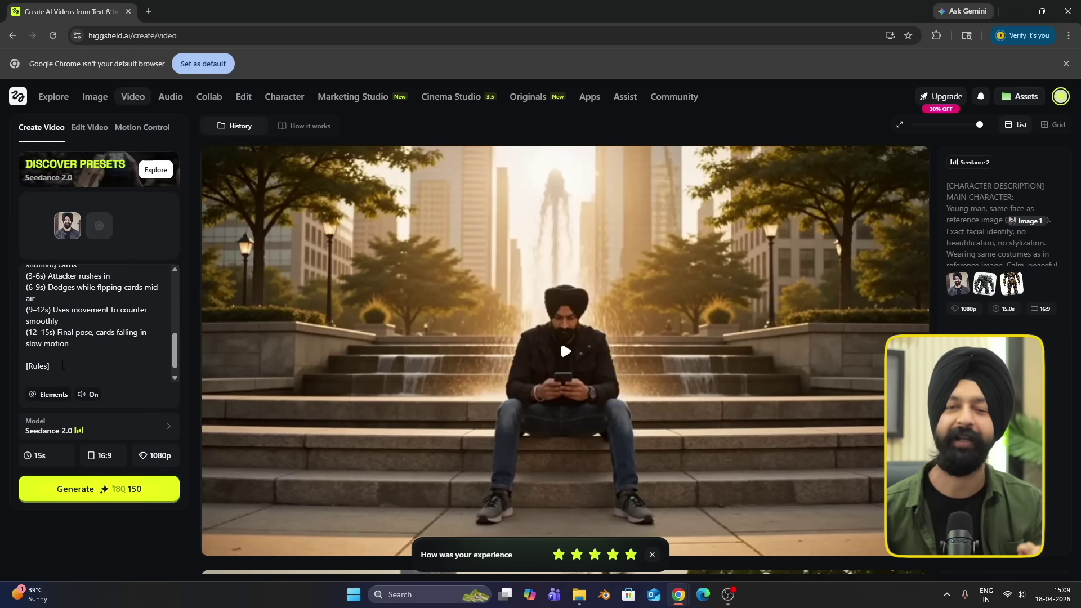
click(62, 365)
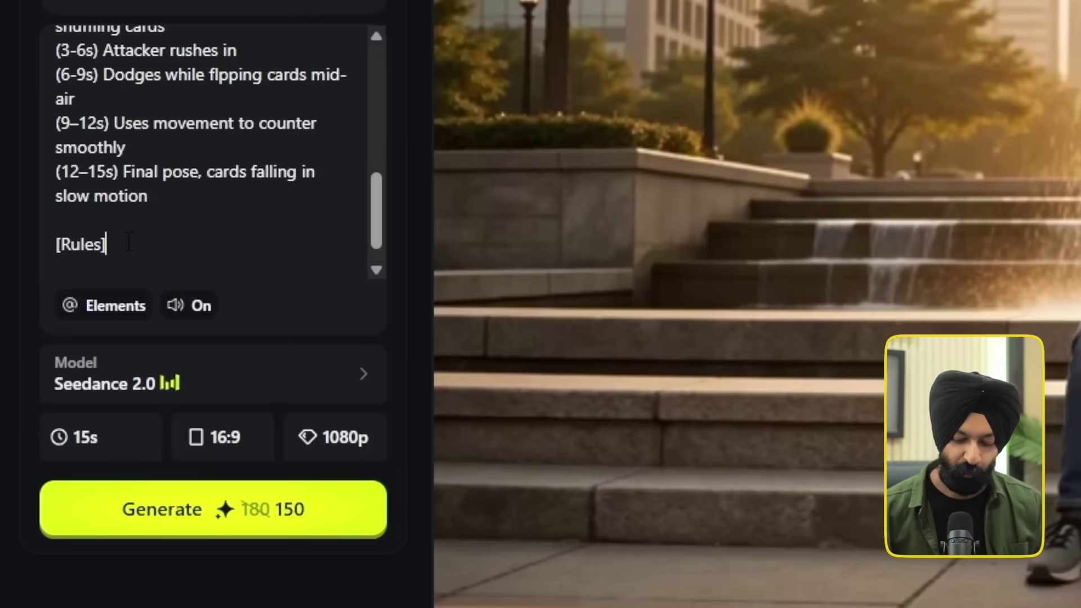
key(Return)
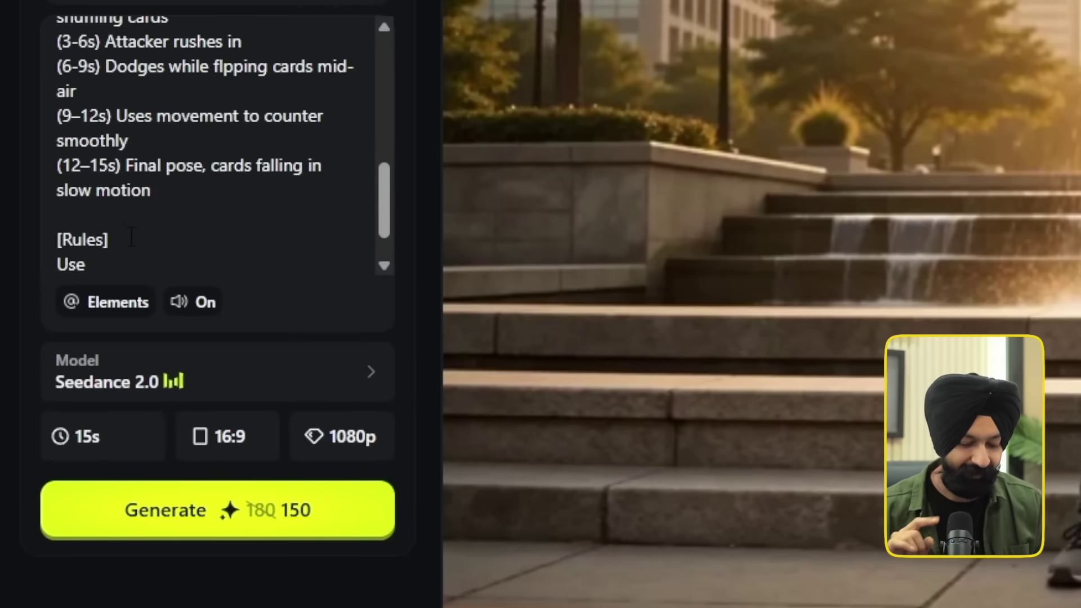
text(Use @)
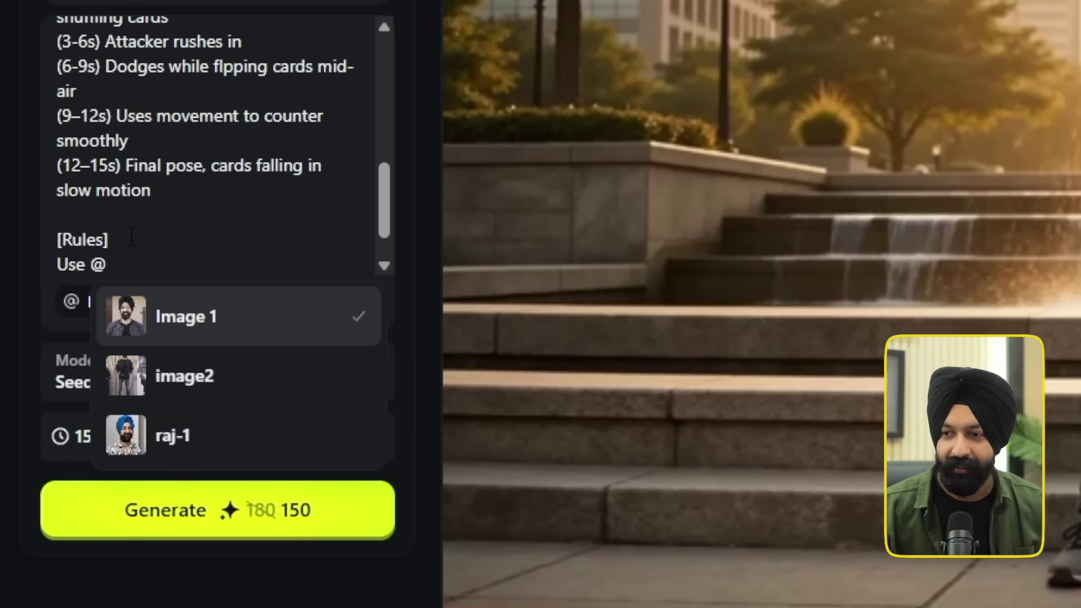
click(131, 388)
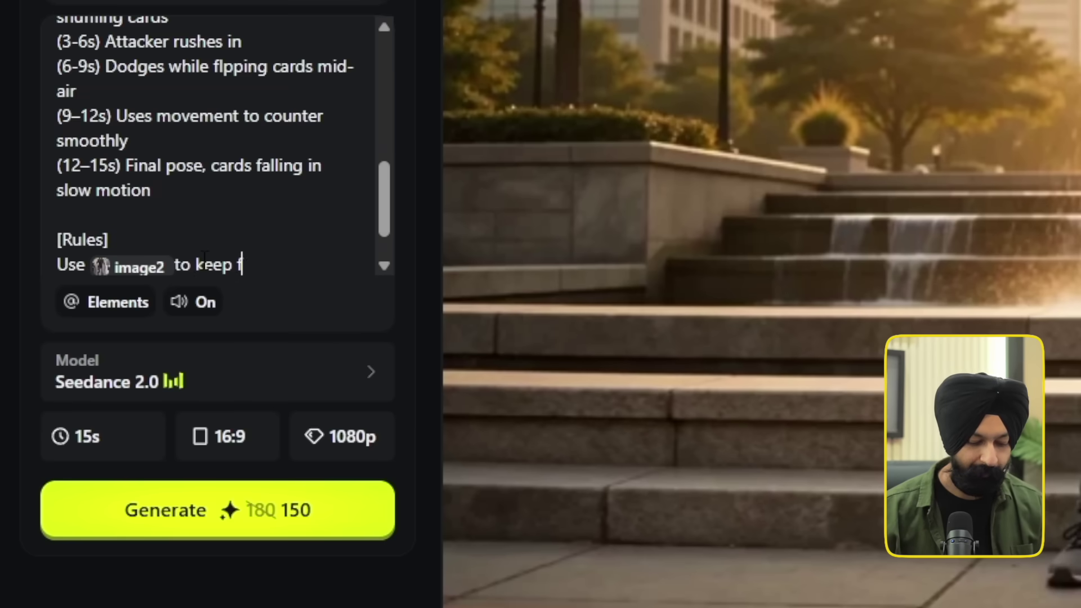
text(to keep face consistent.)
Add a new rule line reading "Face must remain identical across all the frames. No morphing.".
key(Return)
text(Face must remain ide)
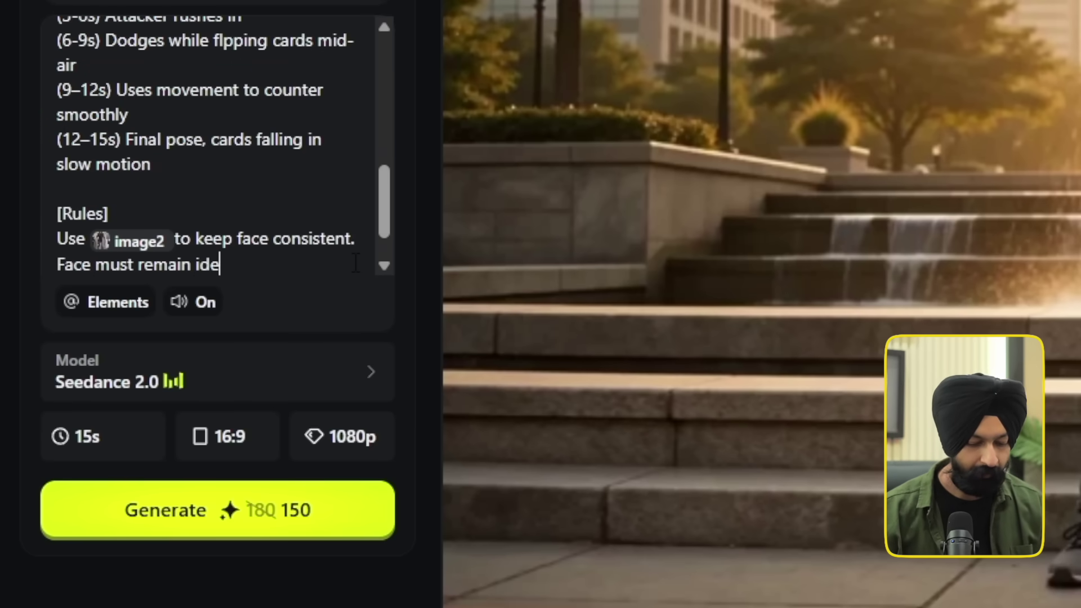
text(ntical across all the frames. No morphing.)
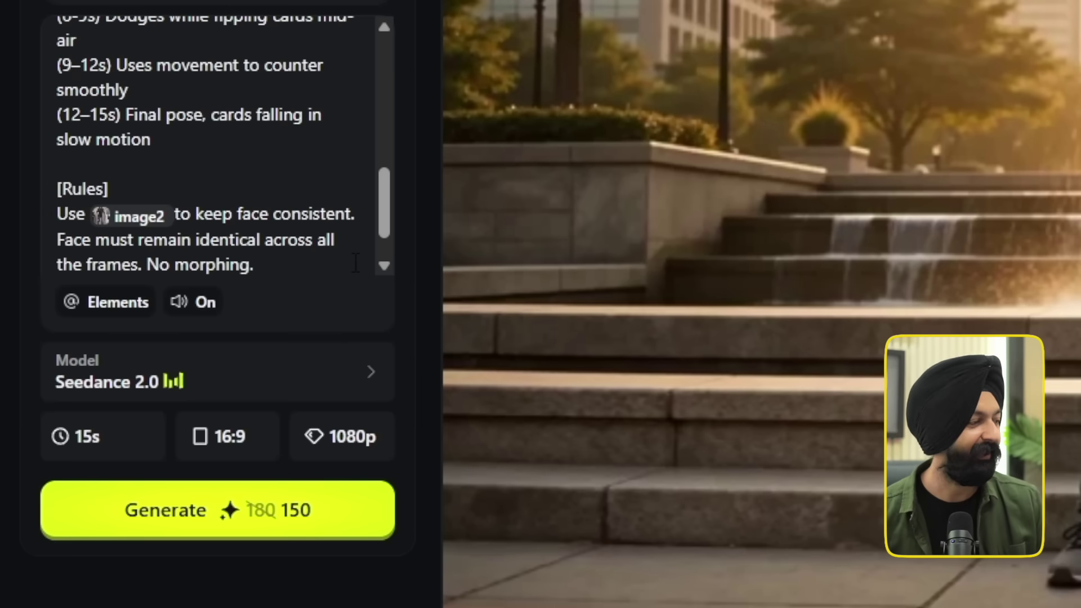
Select Seedance 2.0 as the video model and 16:9 as the aspect ratio.
click(133, 383)
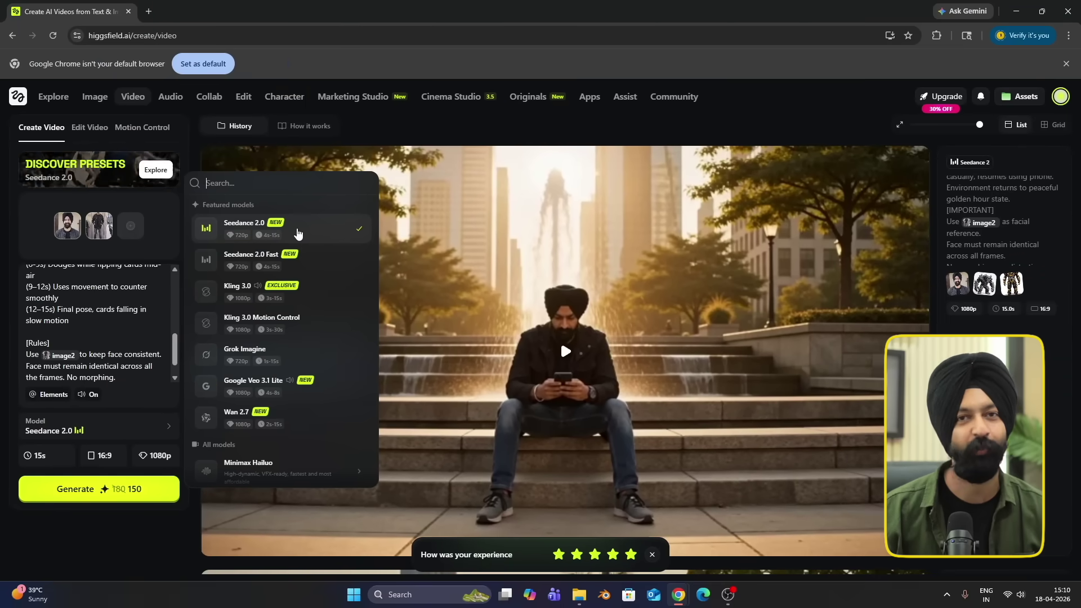
click(297, 234)
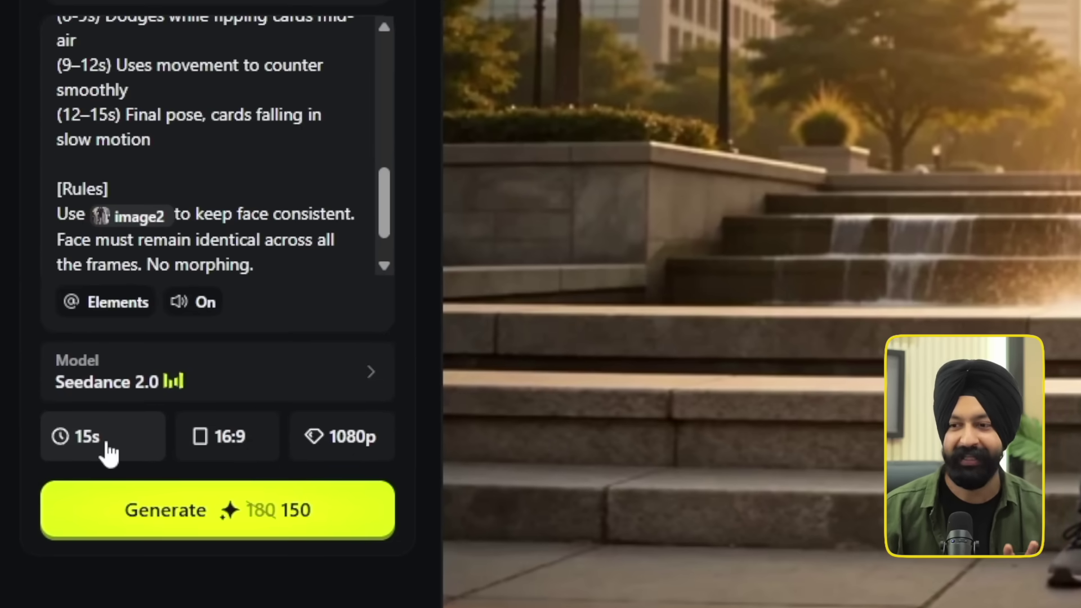
click(244, 466)
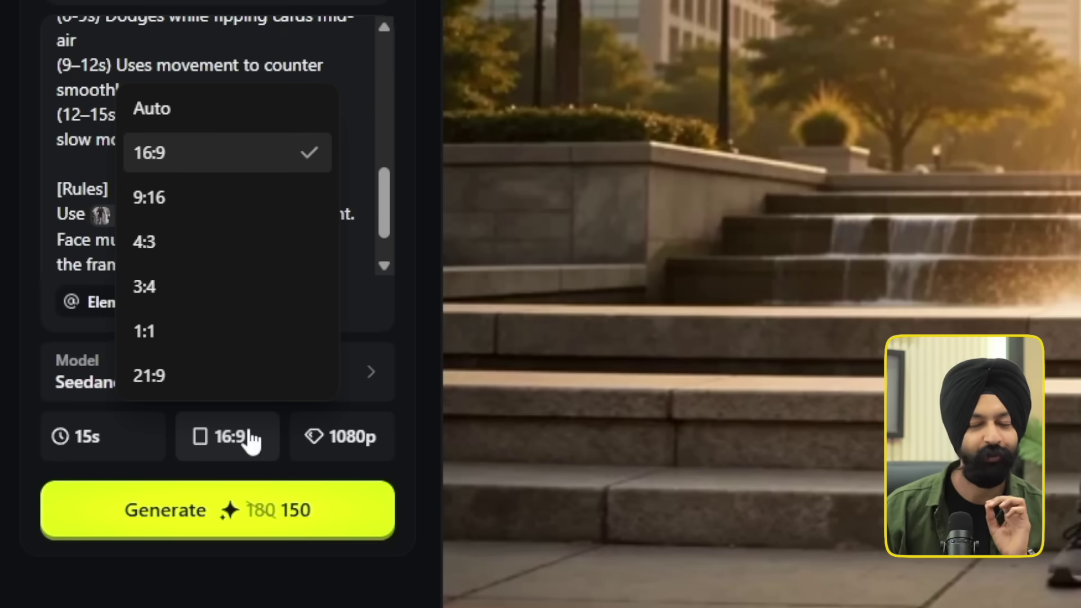
click(176, 160)
Try the 720p and 480p resolutions, and set the video resolution back to 1080p.
click(341, 438)
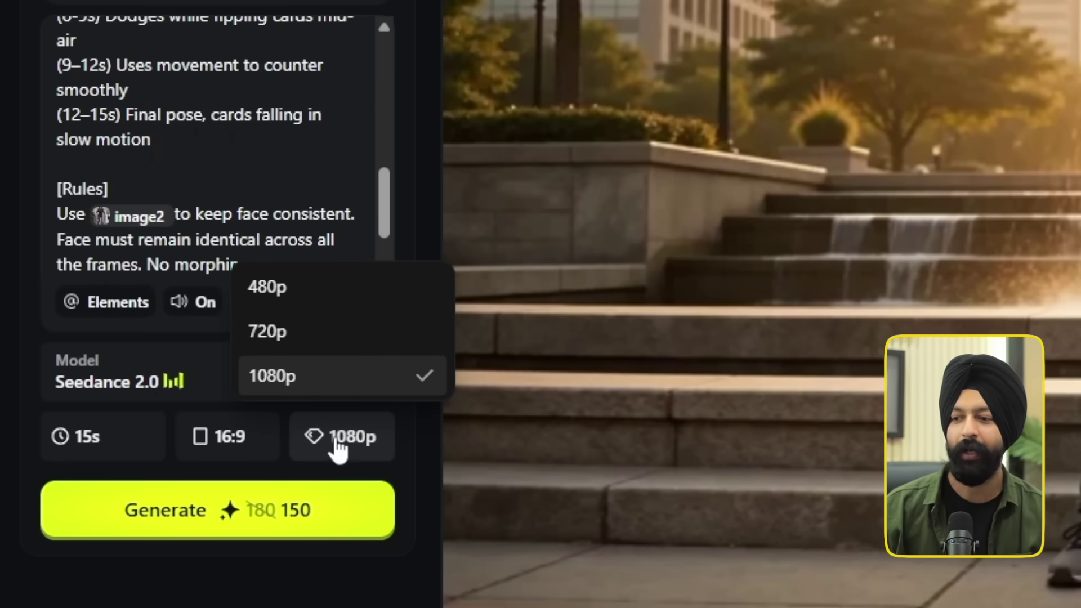
click(297, 334)
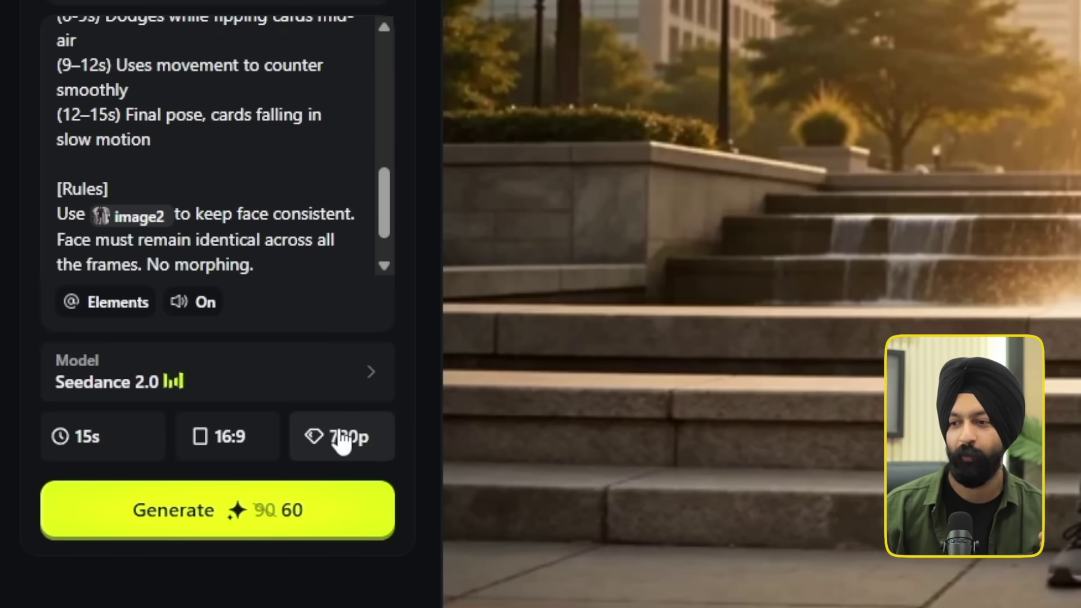
click(315, 438)
click(315, 285)
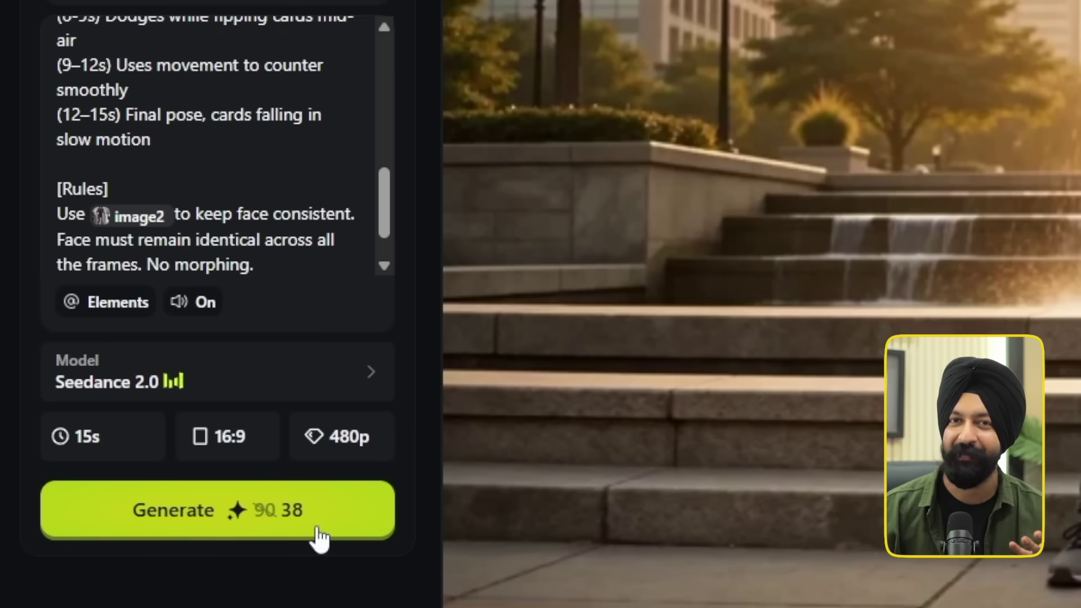
click(331, 440)
click(291, 376)
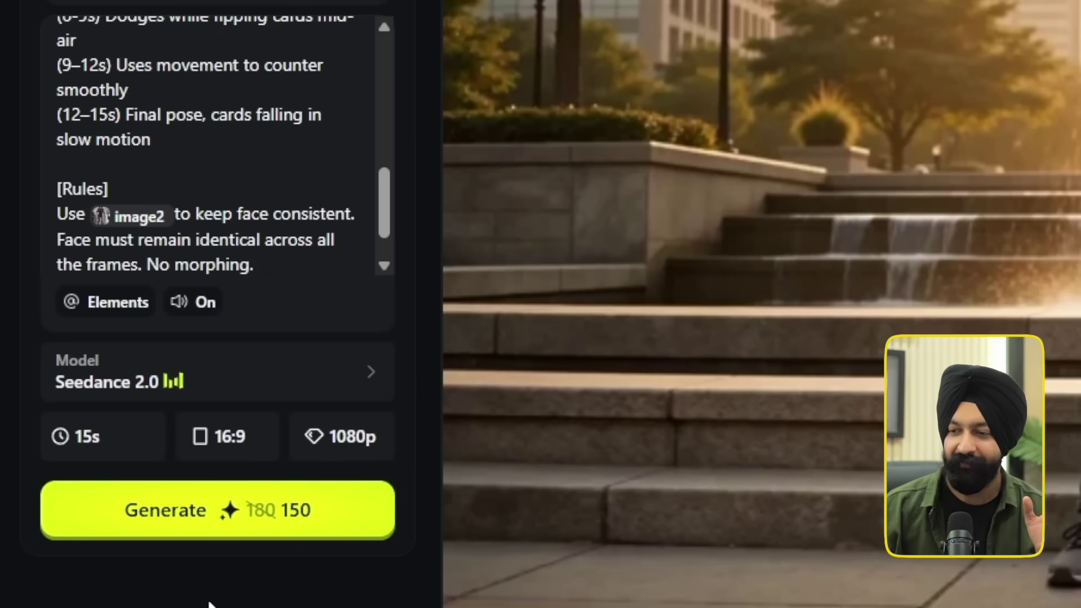
Review the whole prompt from [Character] to [Rules] and generate the video.
scroll(365, 124, up, 10)
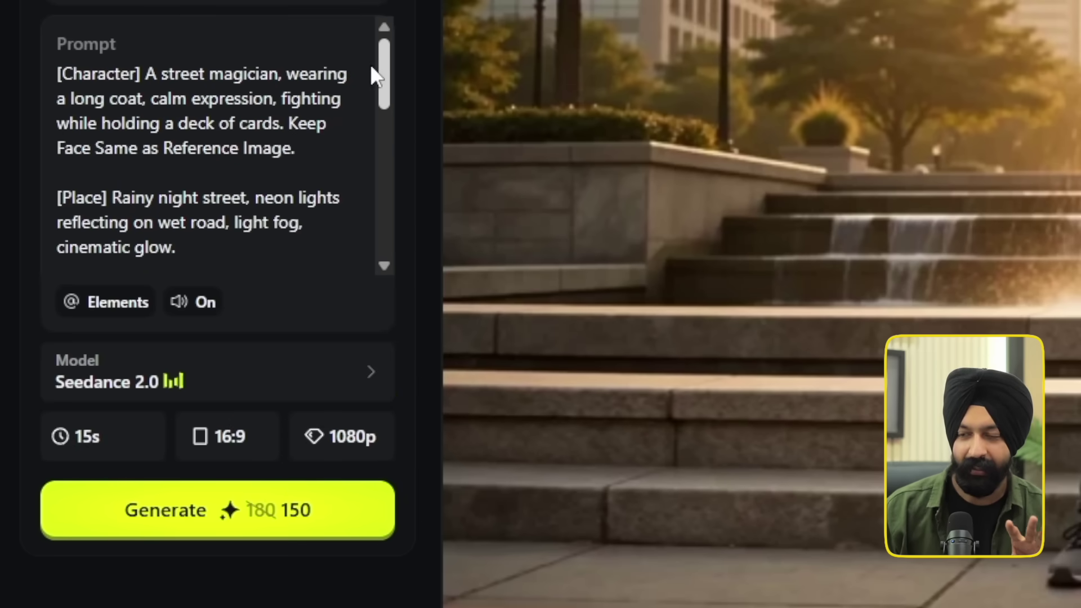
scroll(369, 101, down, 4)
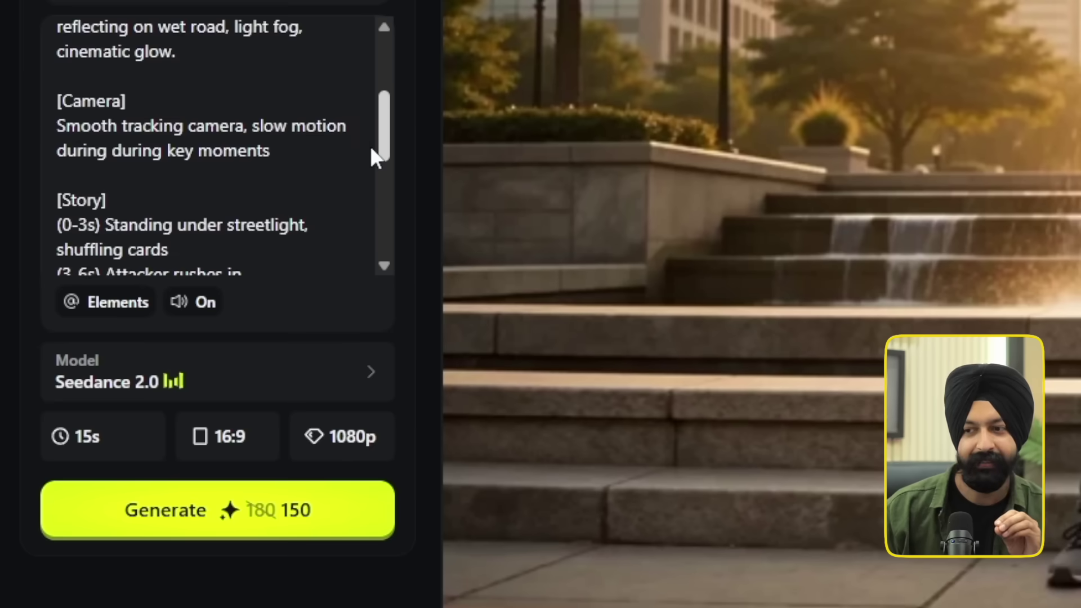
scroll(370, 146, down, 5)
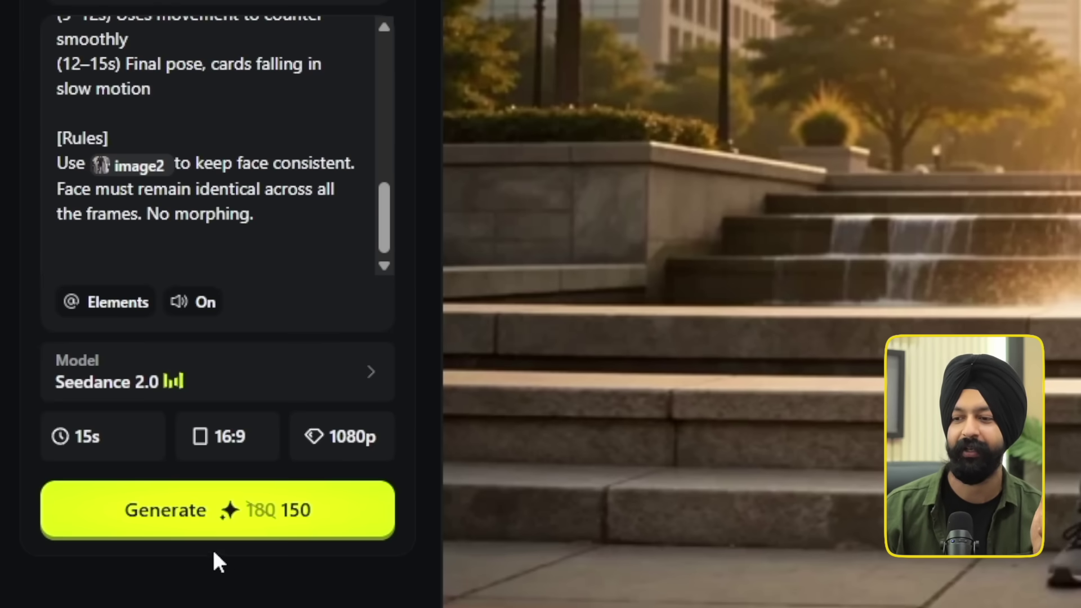
click(174, 524)
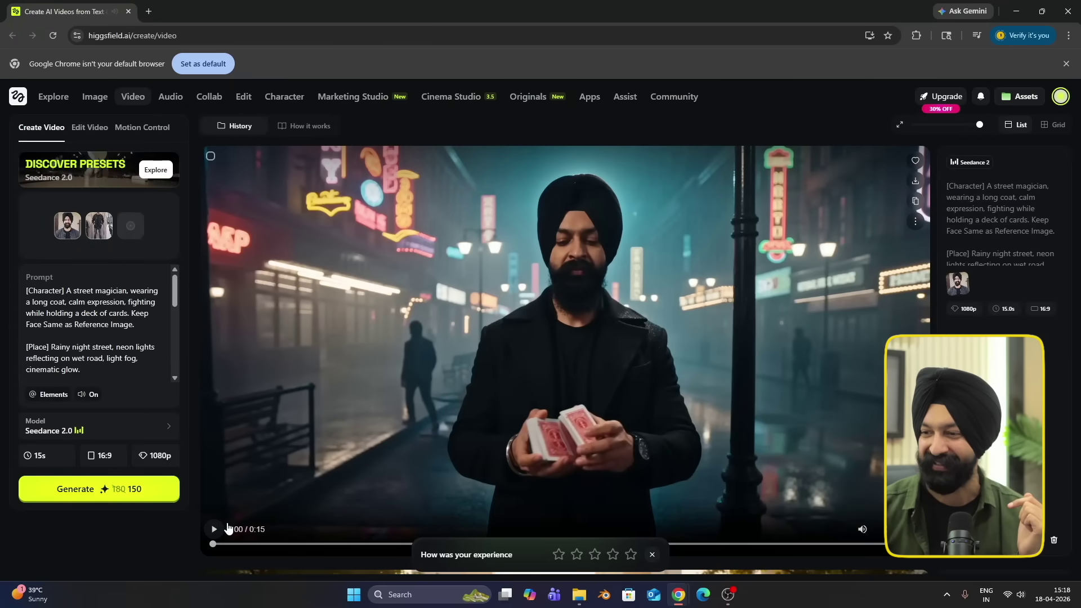
Play the generated street magician video and look over its prompt again.
click(215, 530)
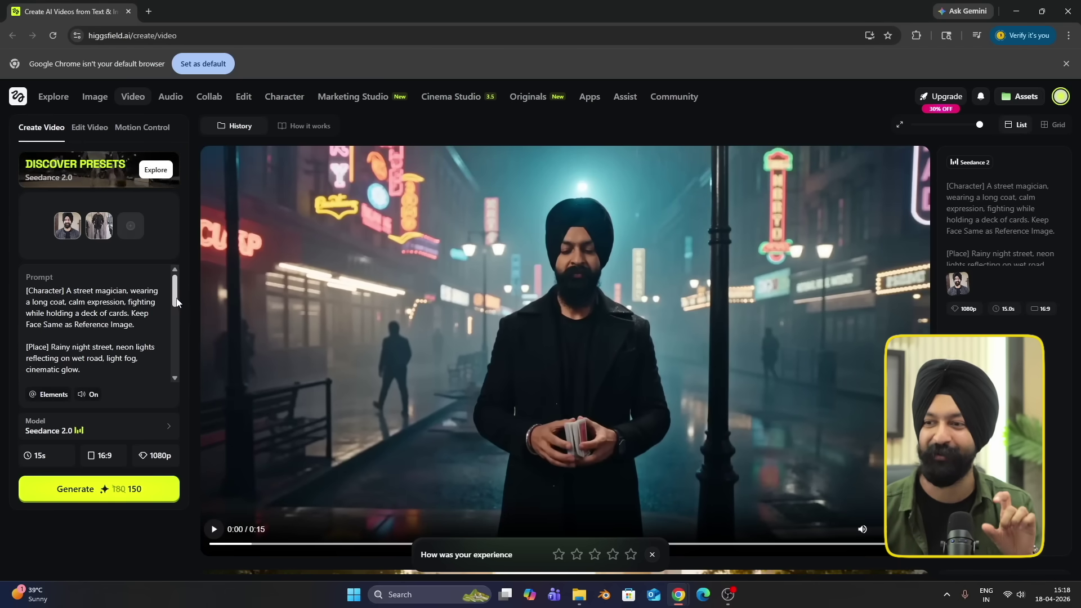
drag(174, 297, 172, 325)
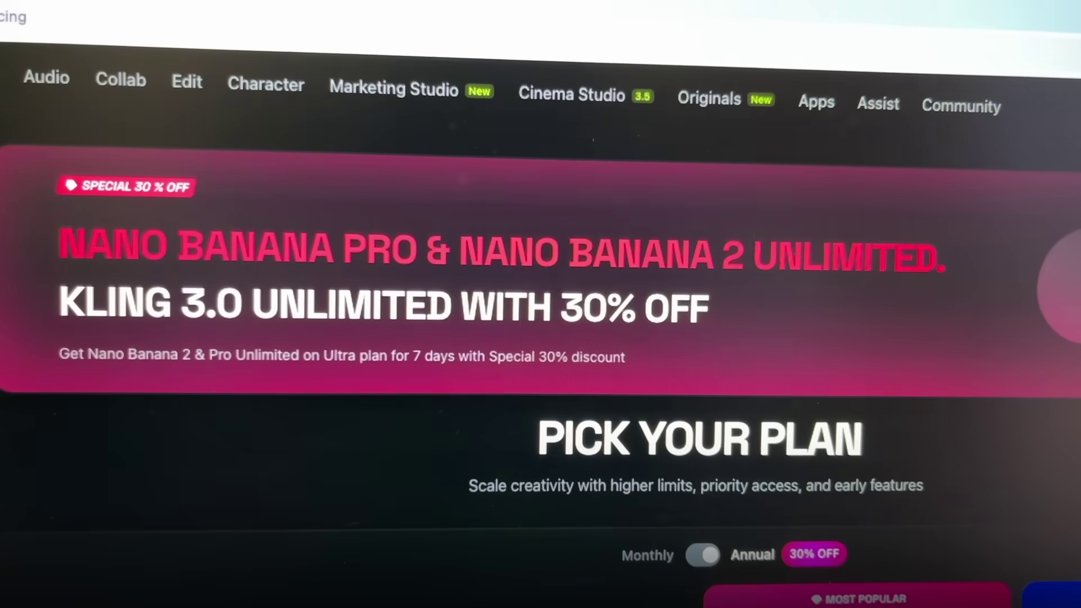
Examine the Starter, Plus, Ultra and Business plans on the Higgsfield pricing page.
scroll(527, 293, down, 5)
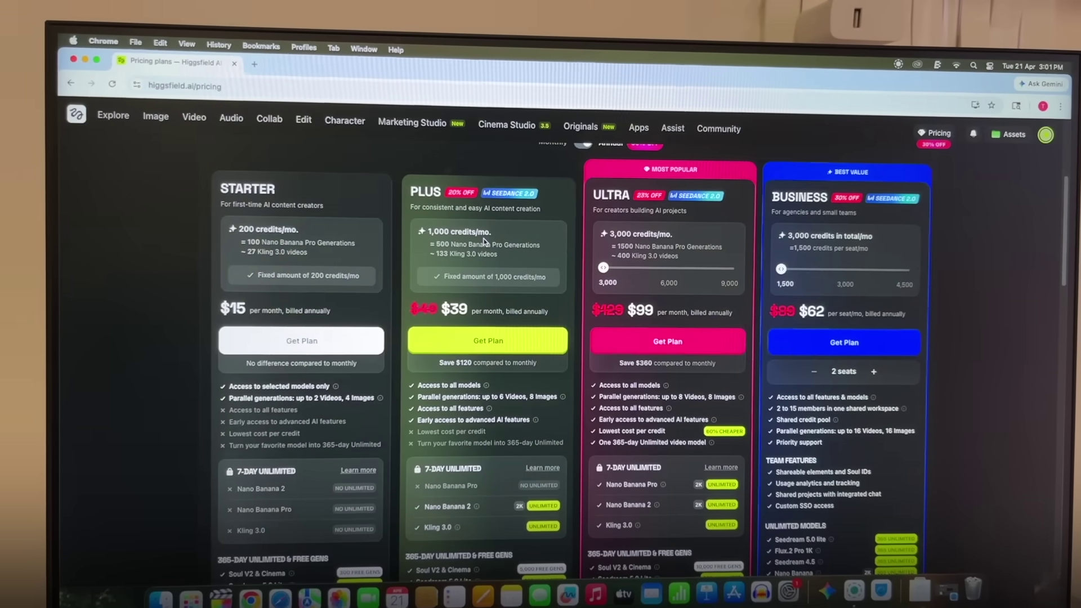
scroll(473, 270, down, 5)
scroll(498, 260, down, 5)
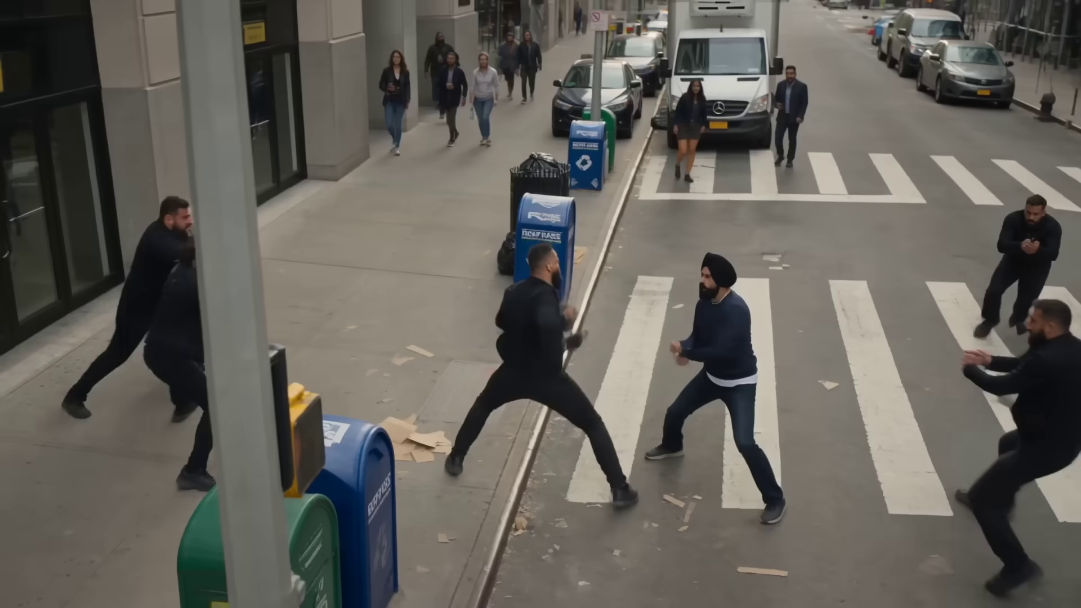